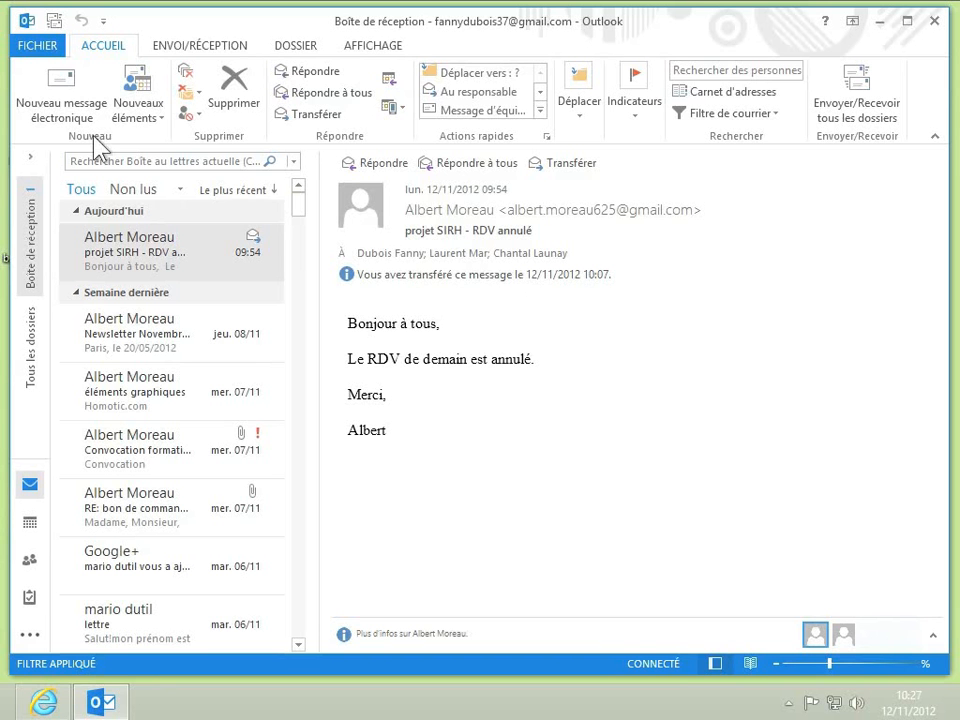
- Create a new email message with the subject "Brochure"
click(60, 112)
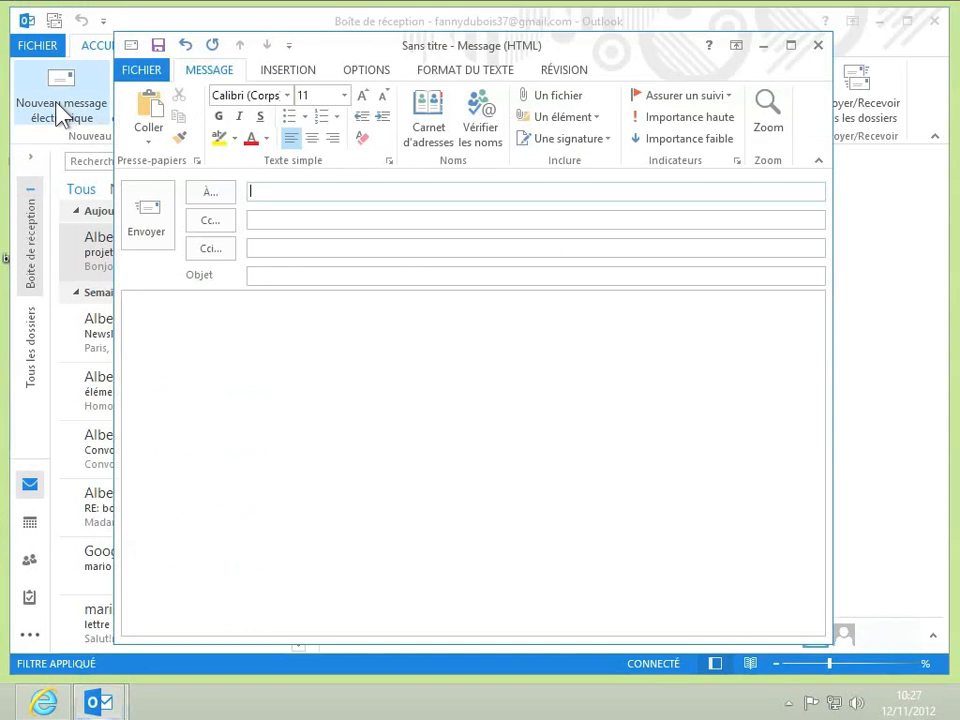
click(291, 278)
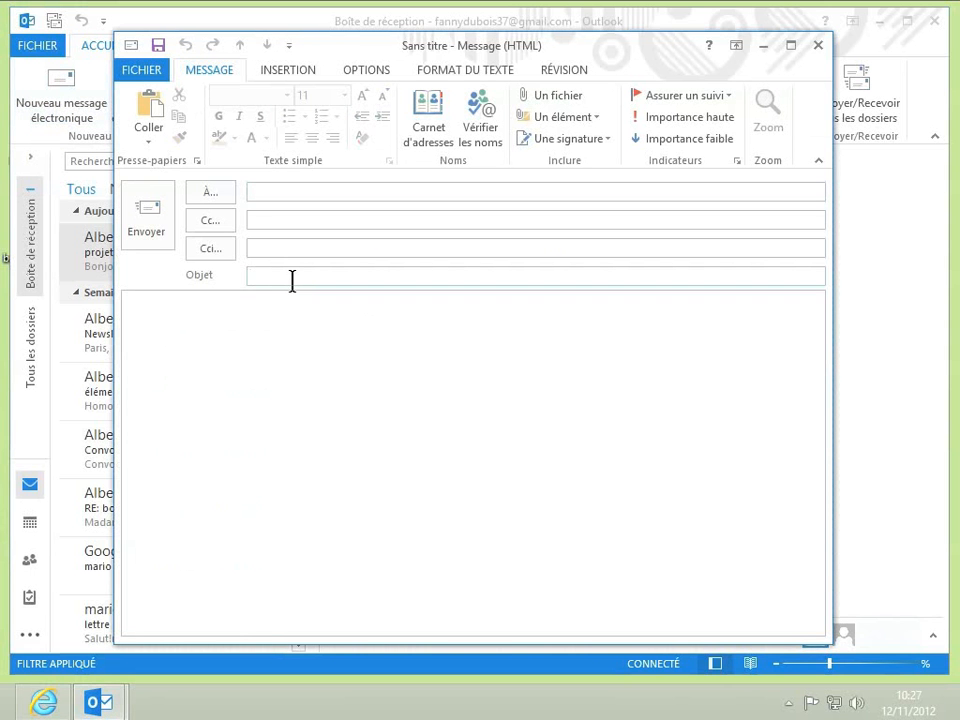
text(Brochure)
- Write the body, opening with "Madame, Monsieur,", saying the requested company brochure is attached, and closing with thanks, "Cordialement," and the sender's name
click(266, 326)
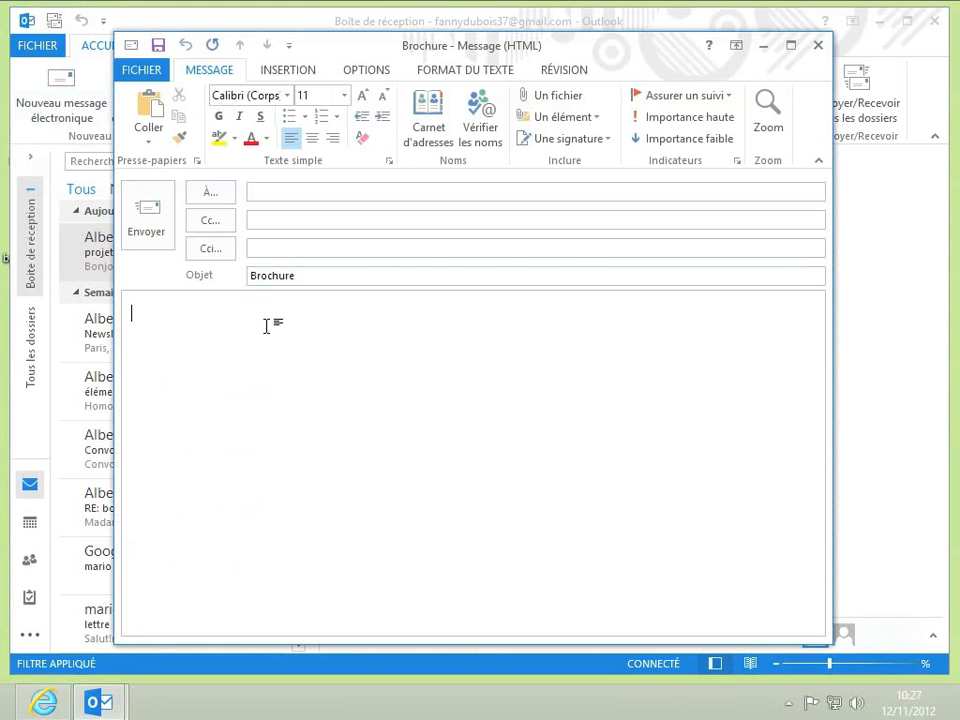
text(Madame, Monsieur,)
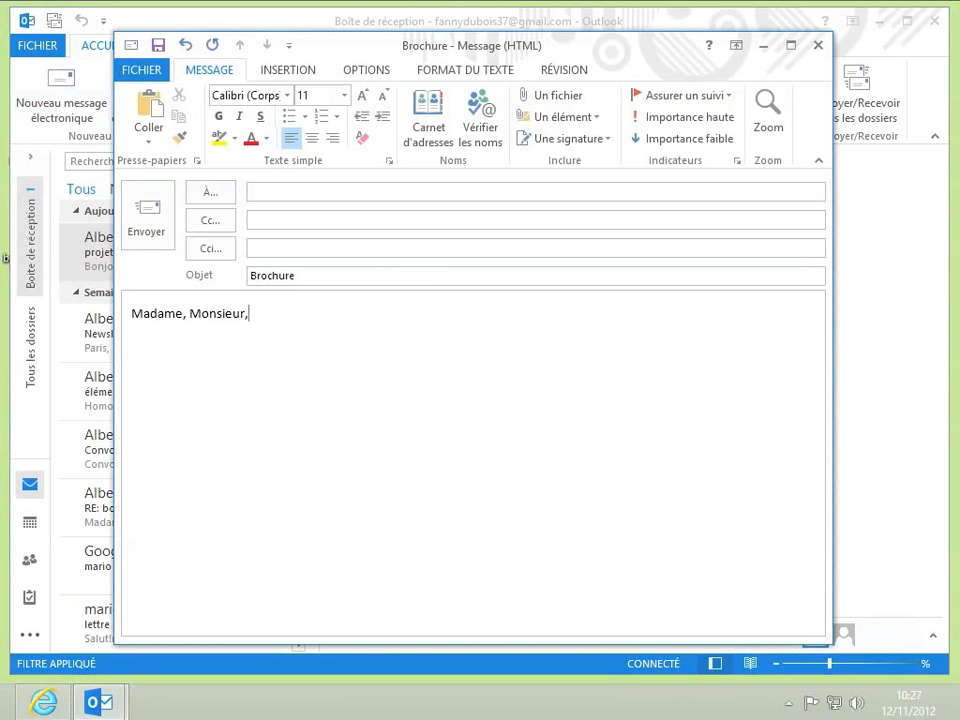
key(Return)
text(Suite à votre demande d’information sur notre société, veuillez trouver ci-joint notre brochure. Je vous remercie de votre attention et reste à votre disposition pour toute information complémentaire.  Cordialement,  Albert Moreau)
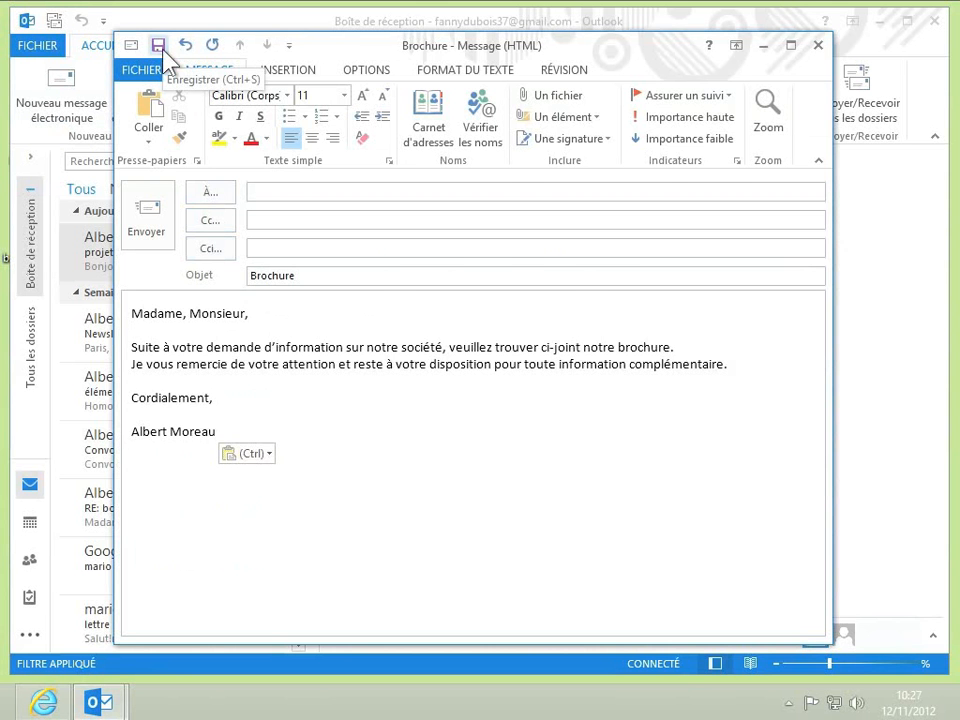
- Save the message as an Outlook template (*.oft) named Brochure.oft in the Templates folder and close the message, saving the changes
click(150, 74)
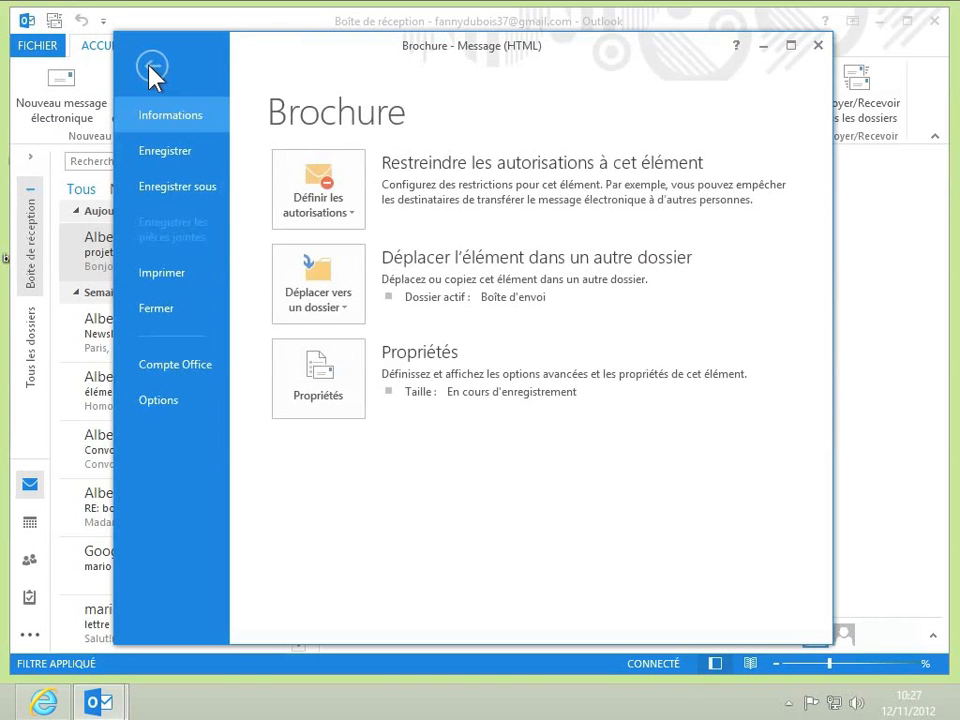
click(168, 188)
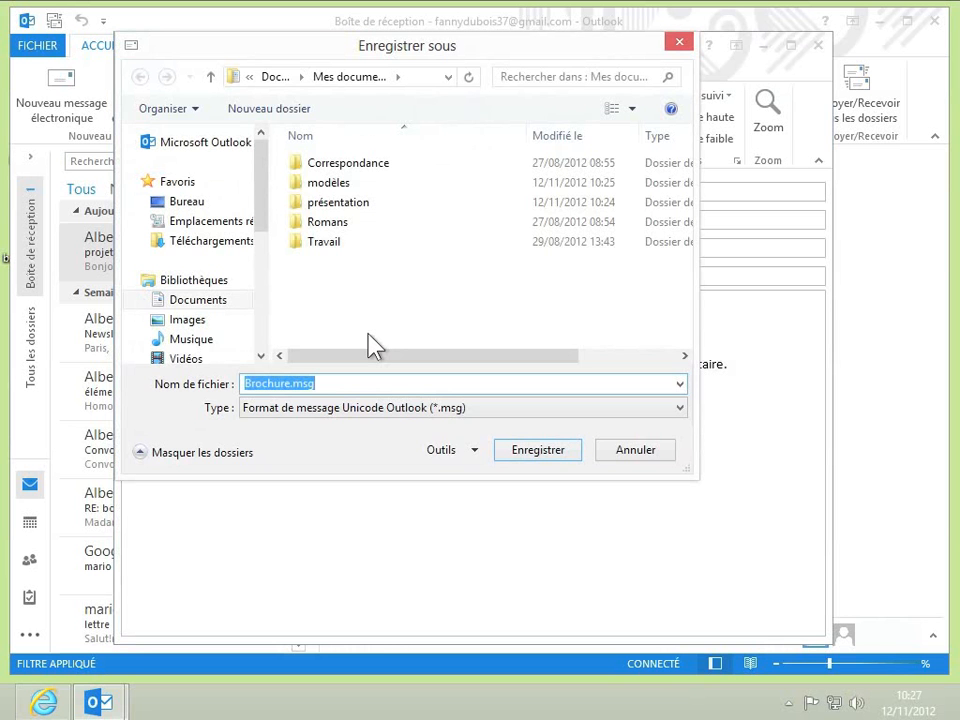
click(367, 410)
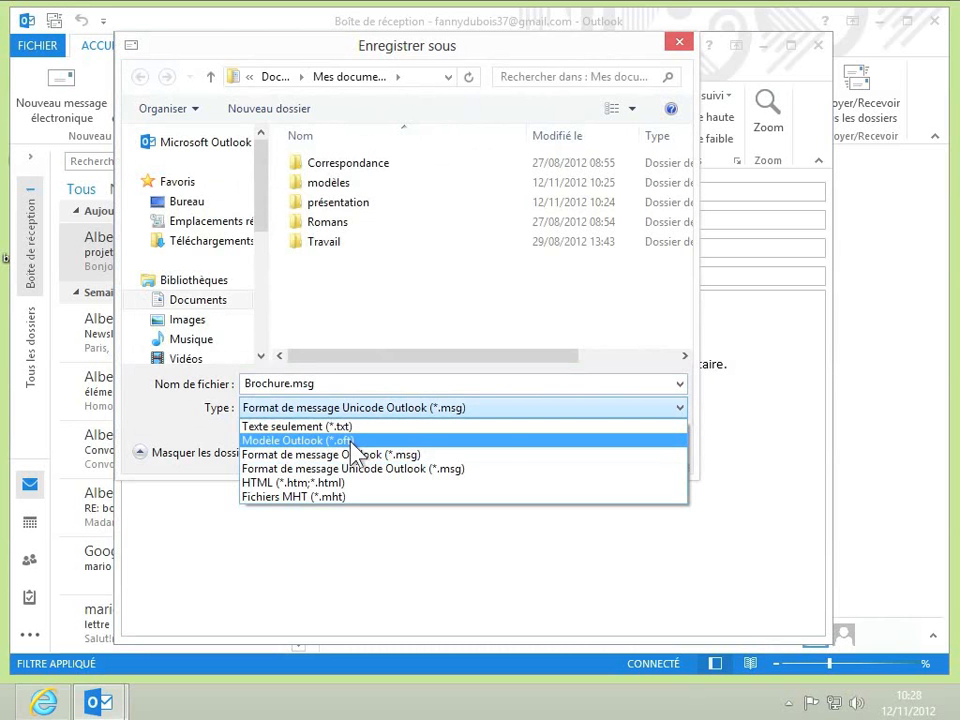
click(352, 441)
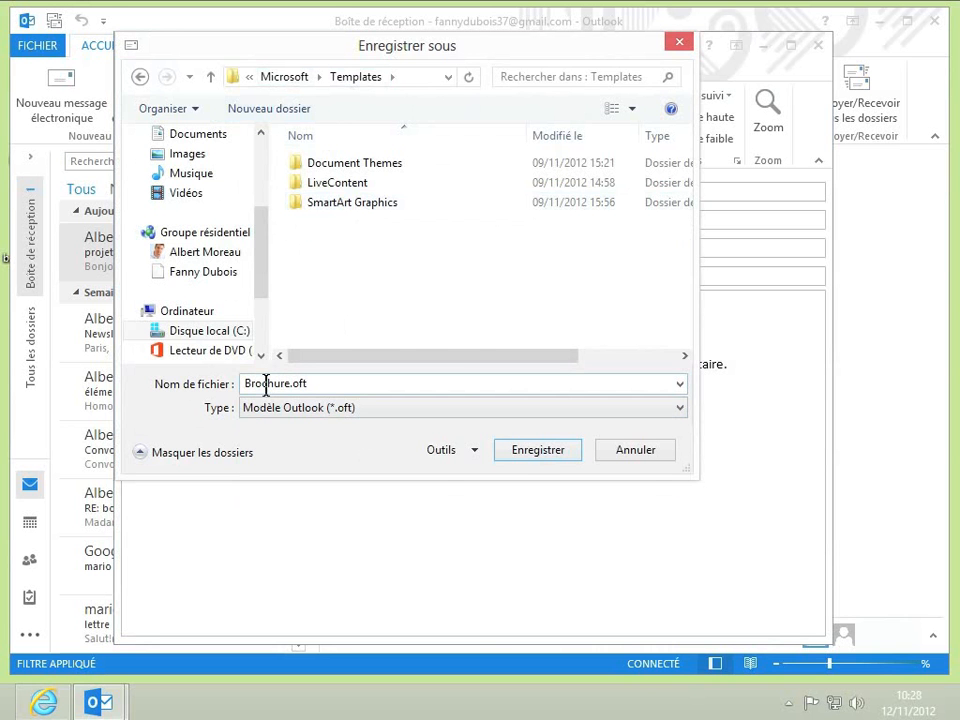
click(518, 456)
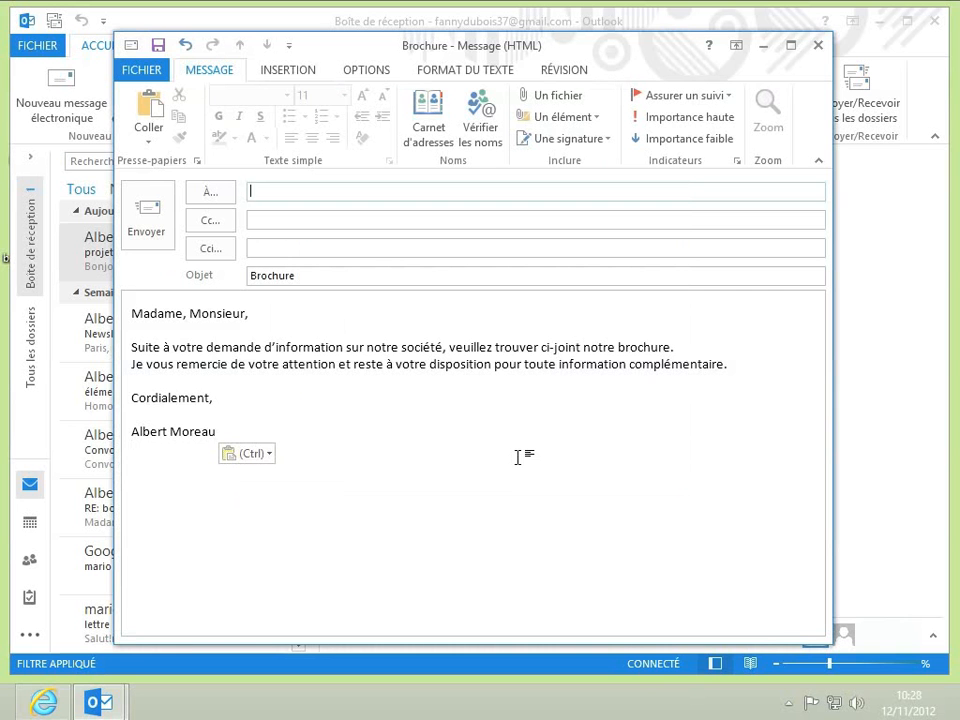
click(818, 45)
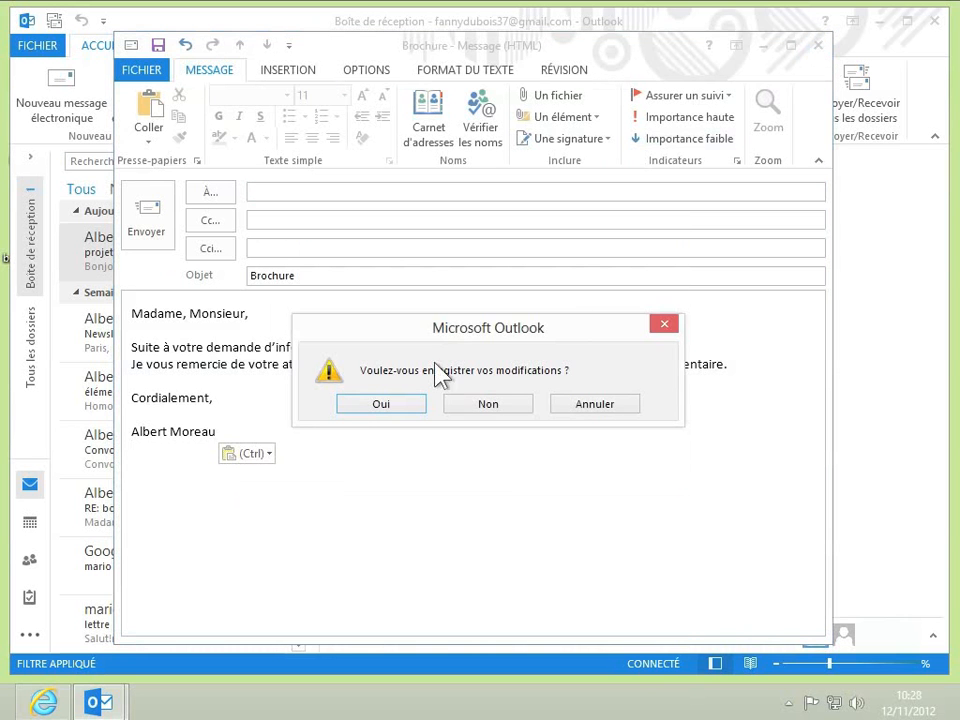
click(383, 406)
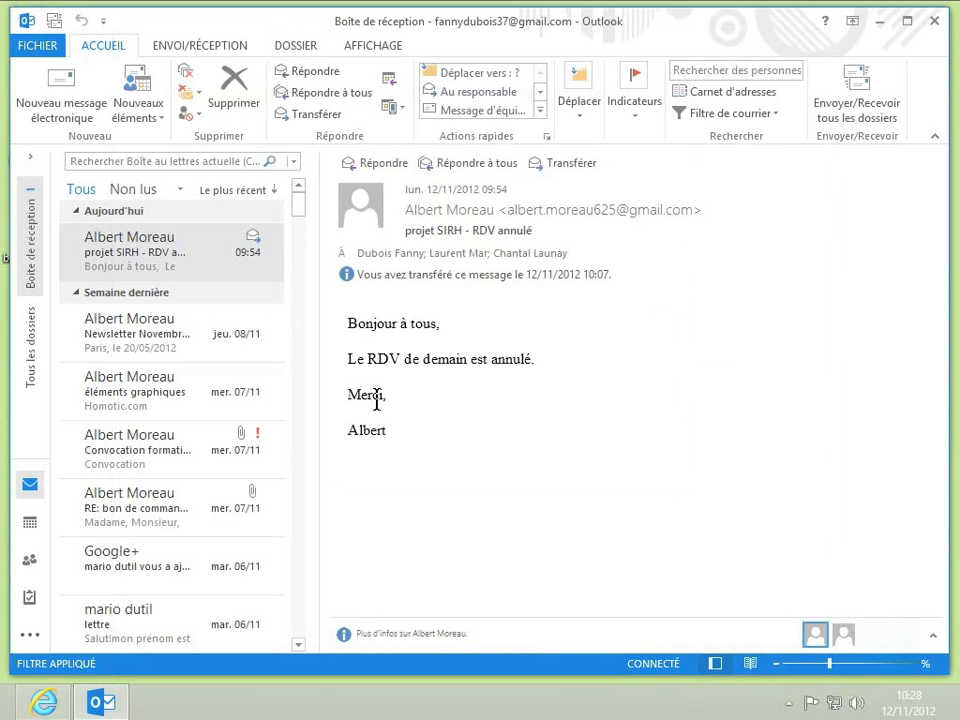
- Start a new email rule from a blank rule that applies to received messages and proceed to its conditions
click(32, 50)
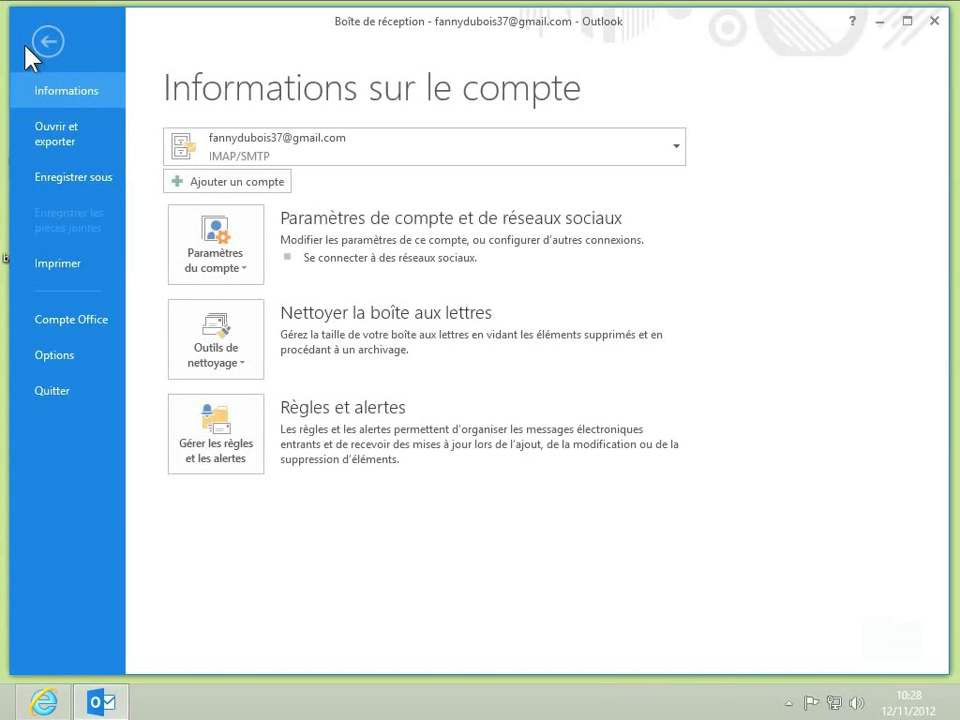
click(236, 440)
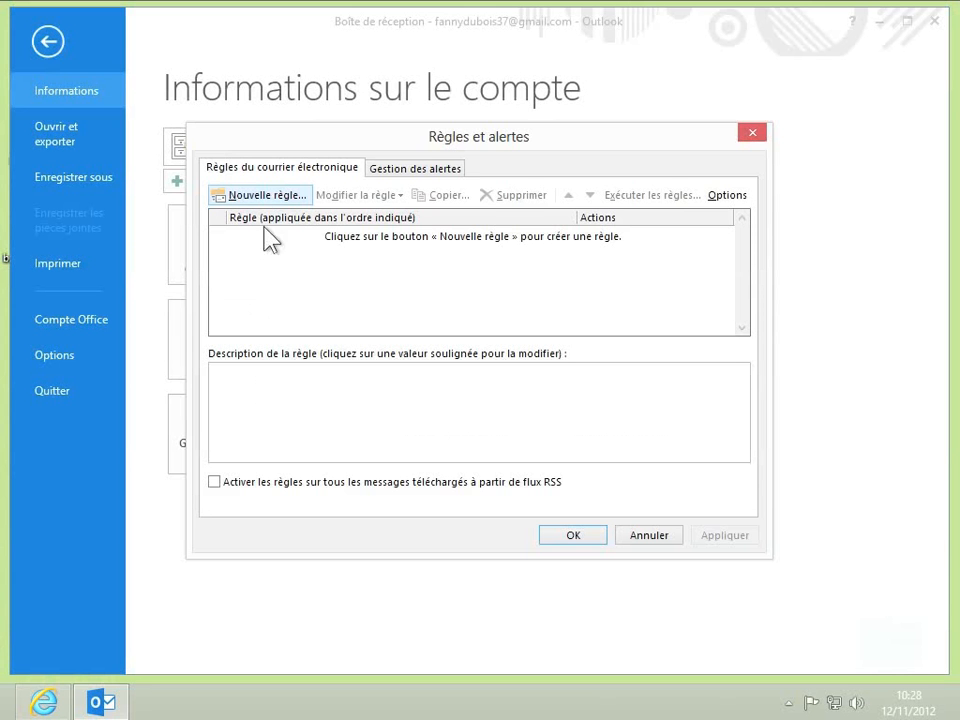
click(265, 198)
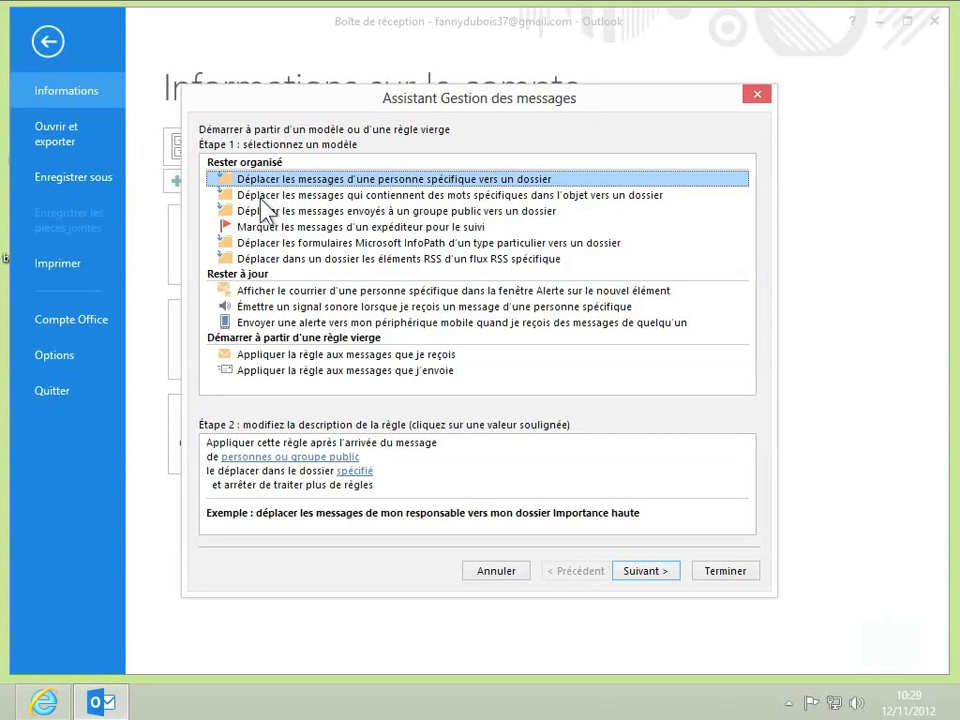
click(282, 356)
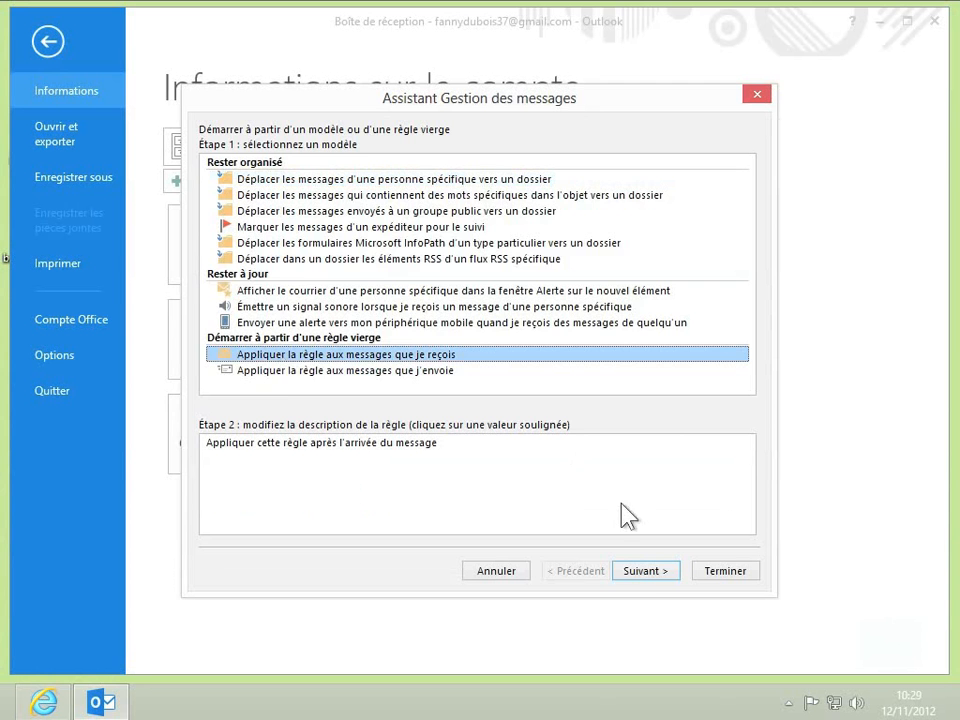
click(645, 571)
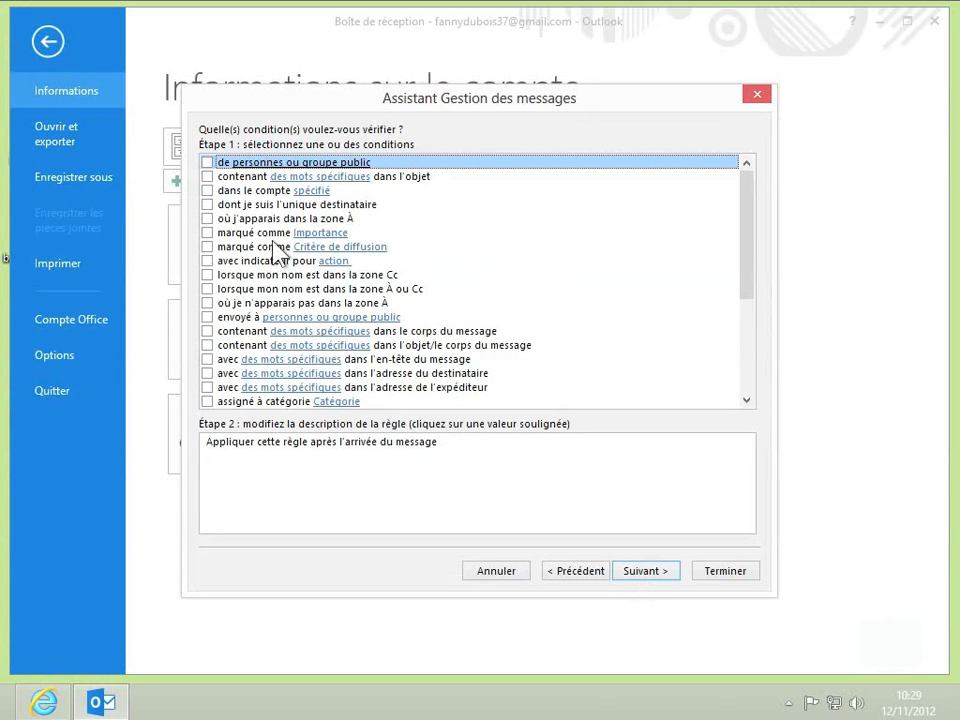
- Add the condition for specific words in the subject and put "brochure" in its search list
scroll(277, 255, down, 5)
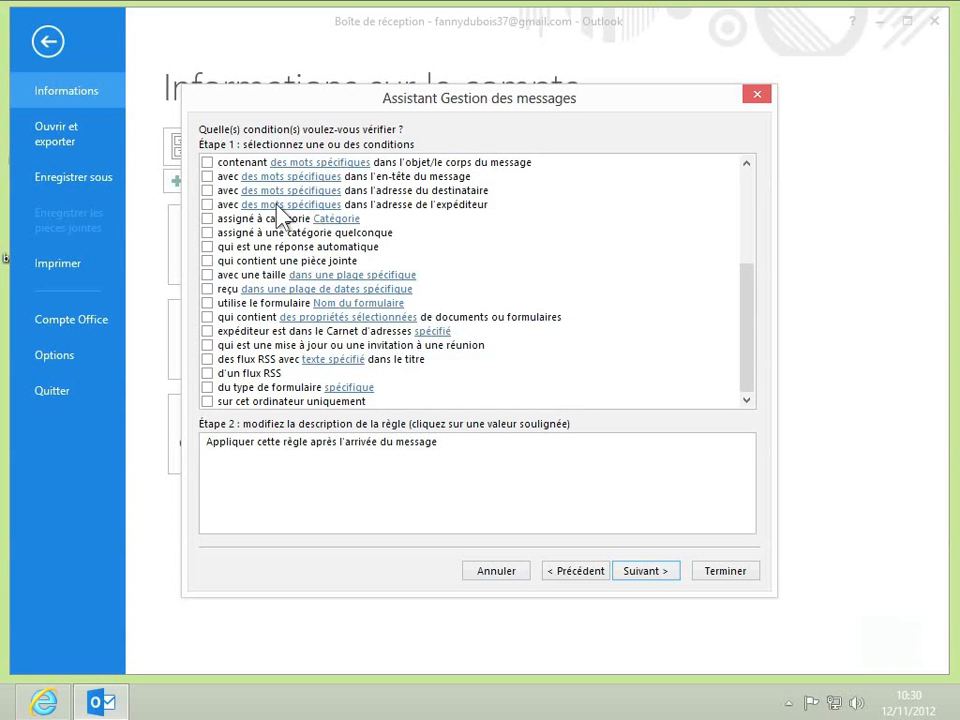
scroll(280, 216, up, 5)
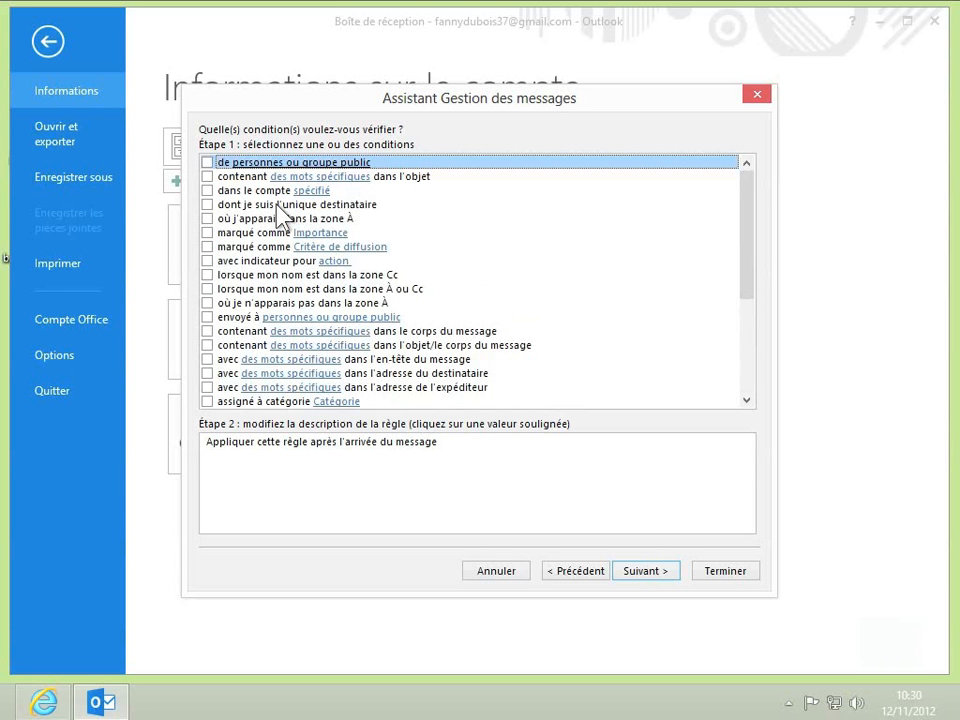
click(207, 177)
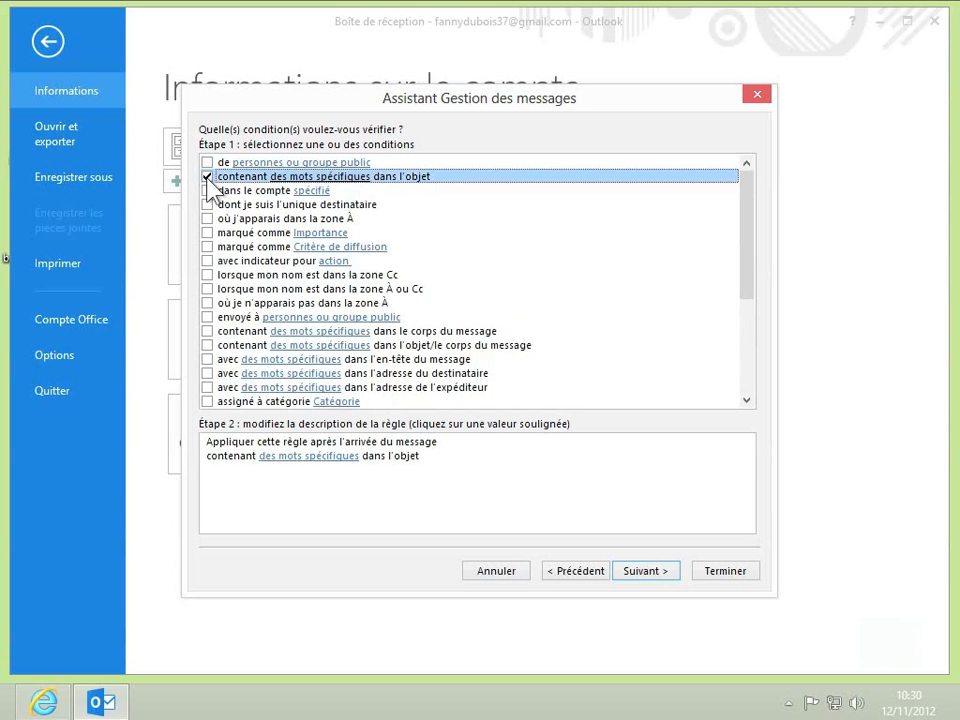
click(296, 458)
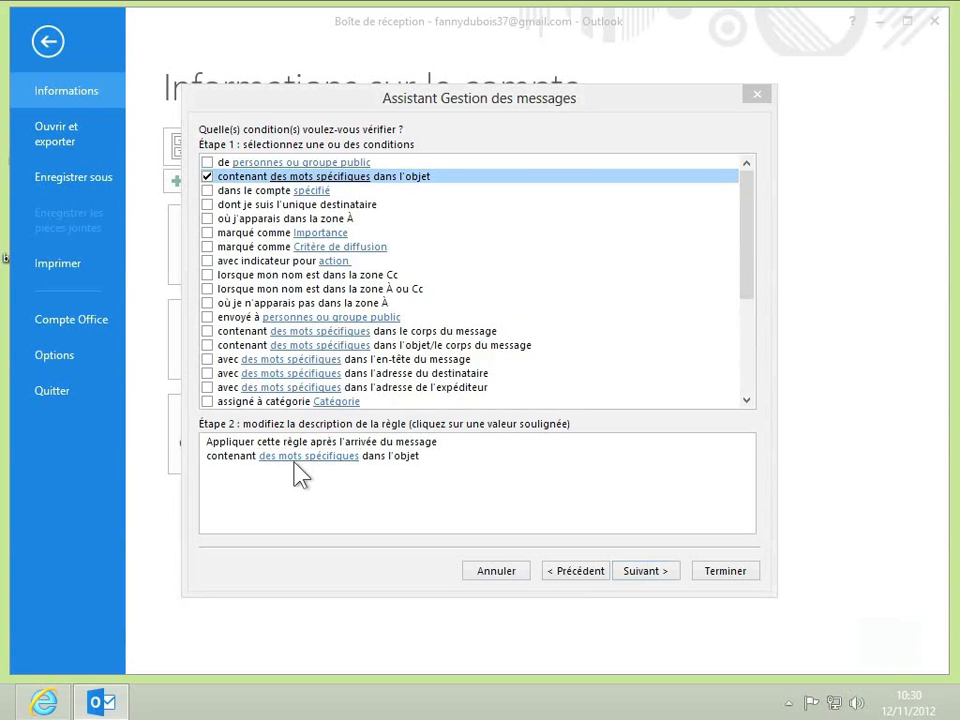
click(297, 462)
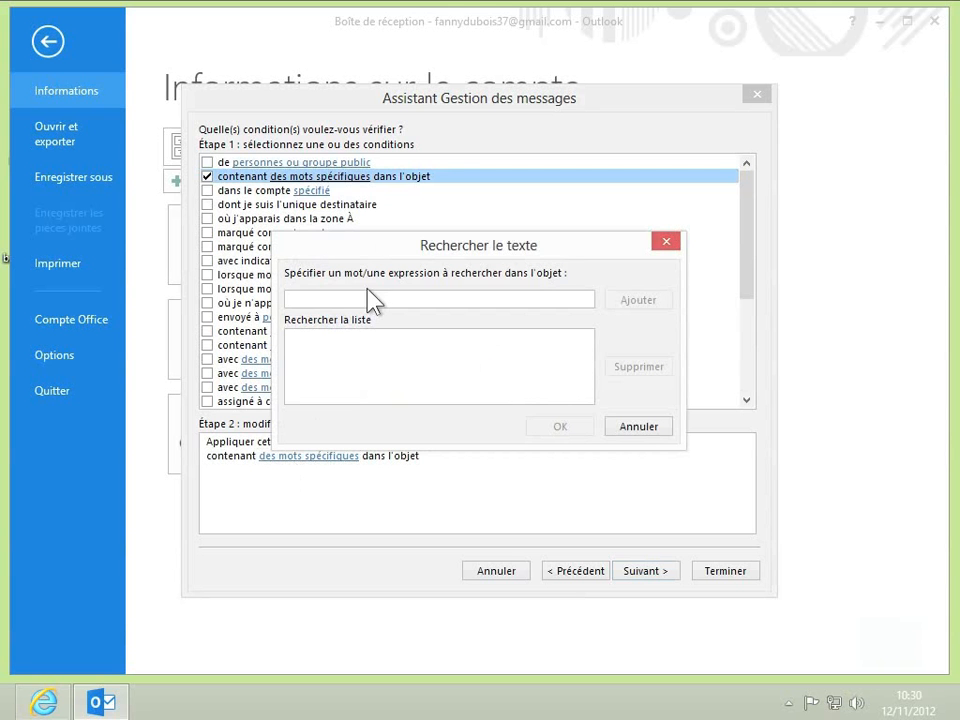
text(brochure)
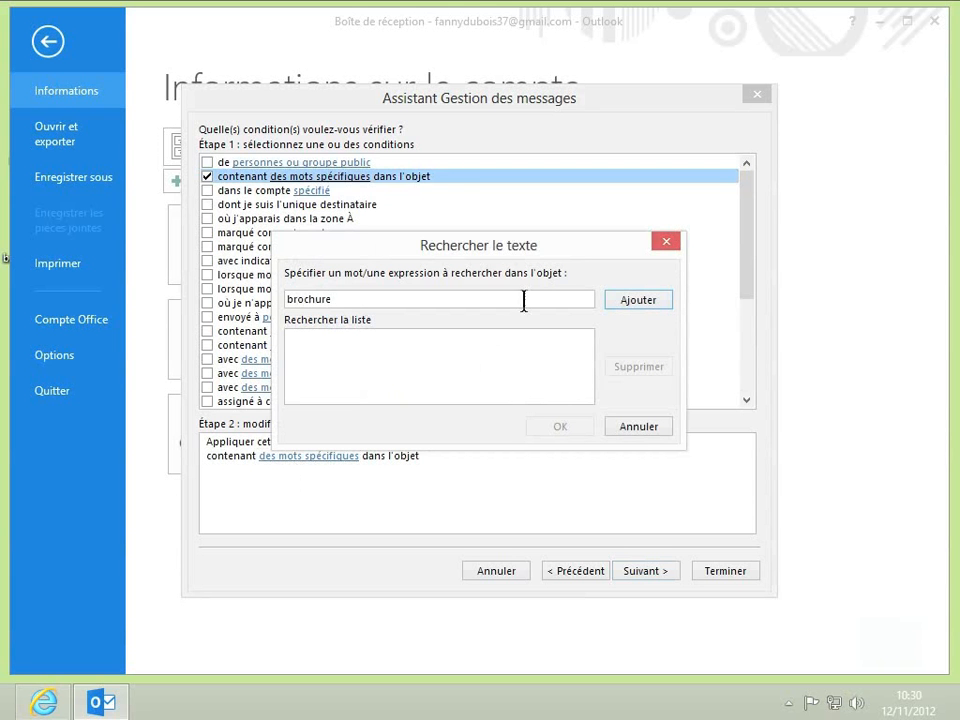
click(638, 300)
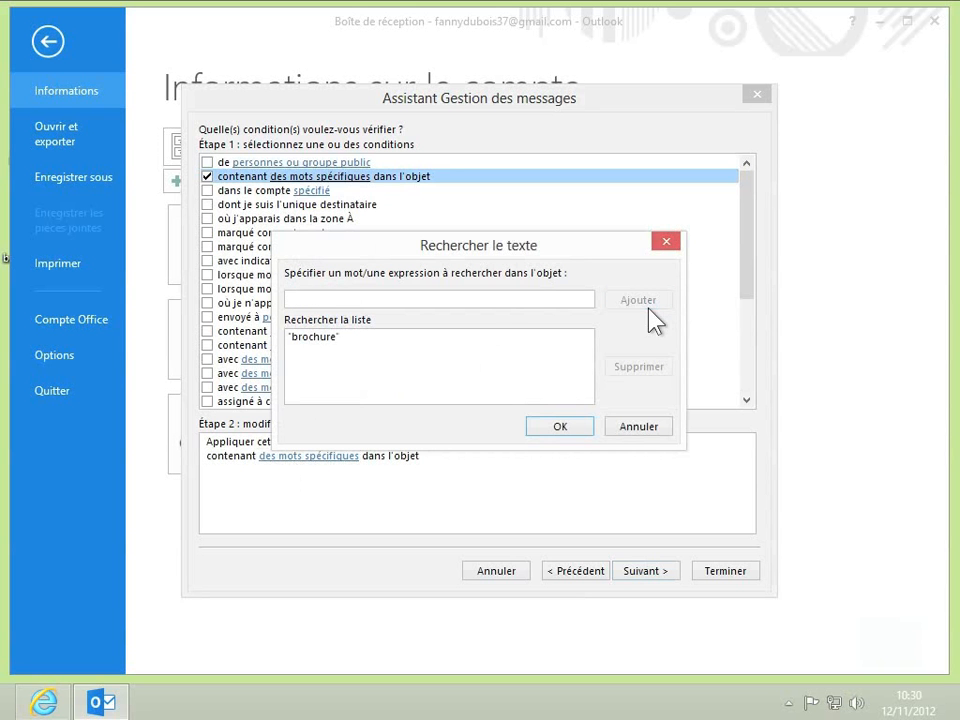
- Add the word "demande" to the search list and remove that entry again
click(344, 302)
text(demande)
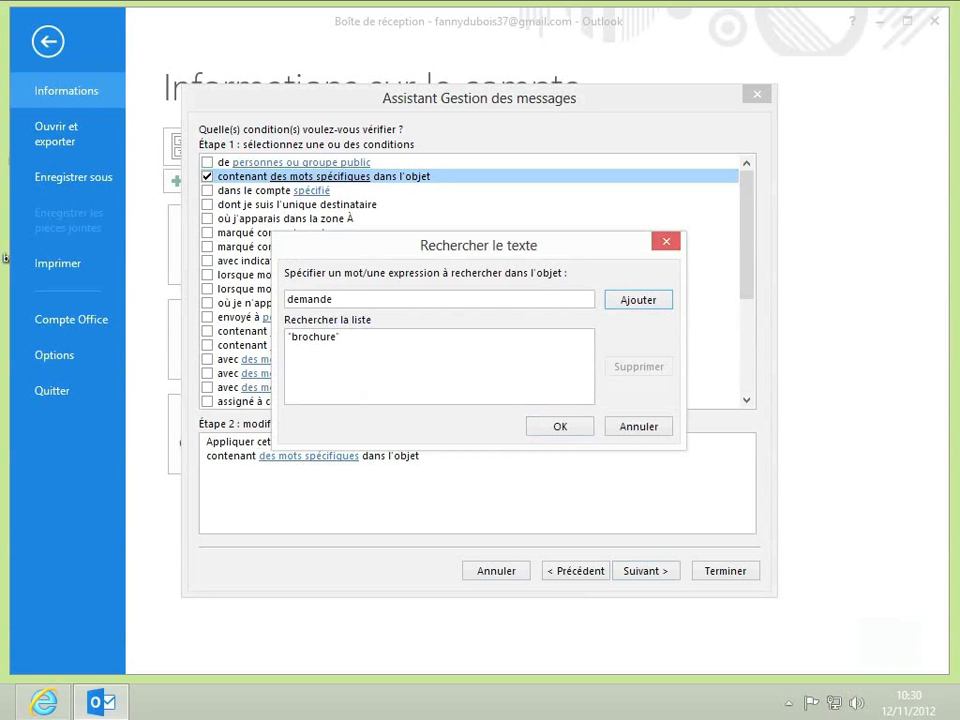
click(630, 303)
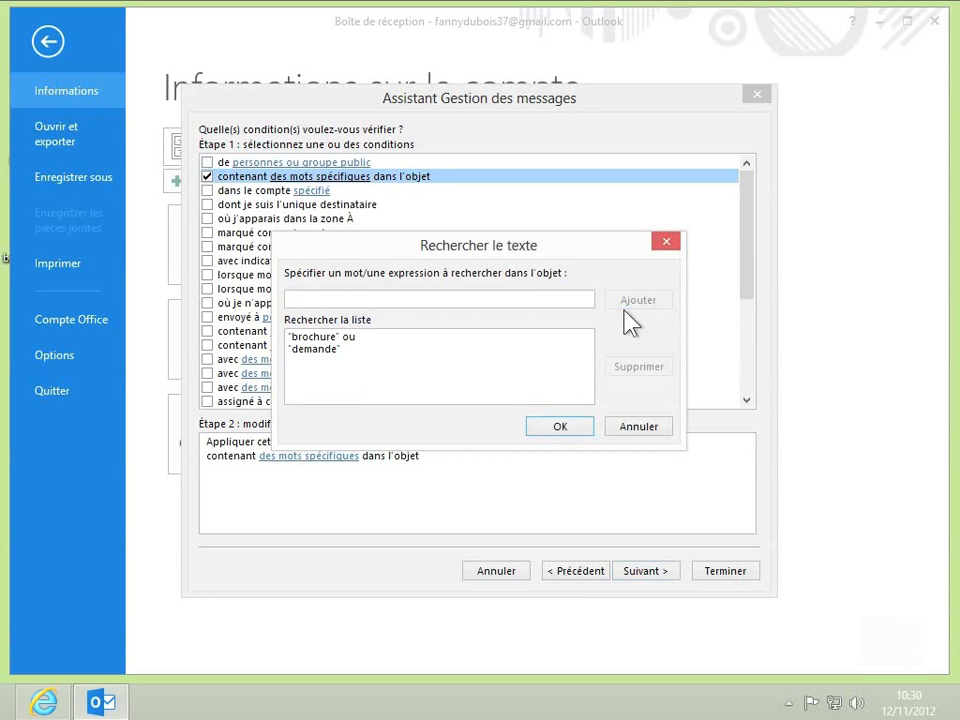
click(323, 350)
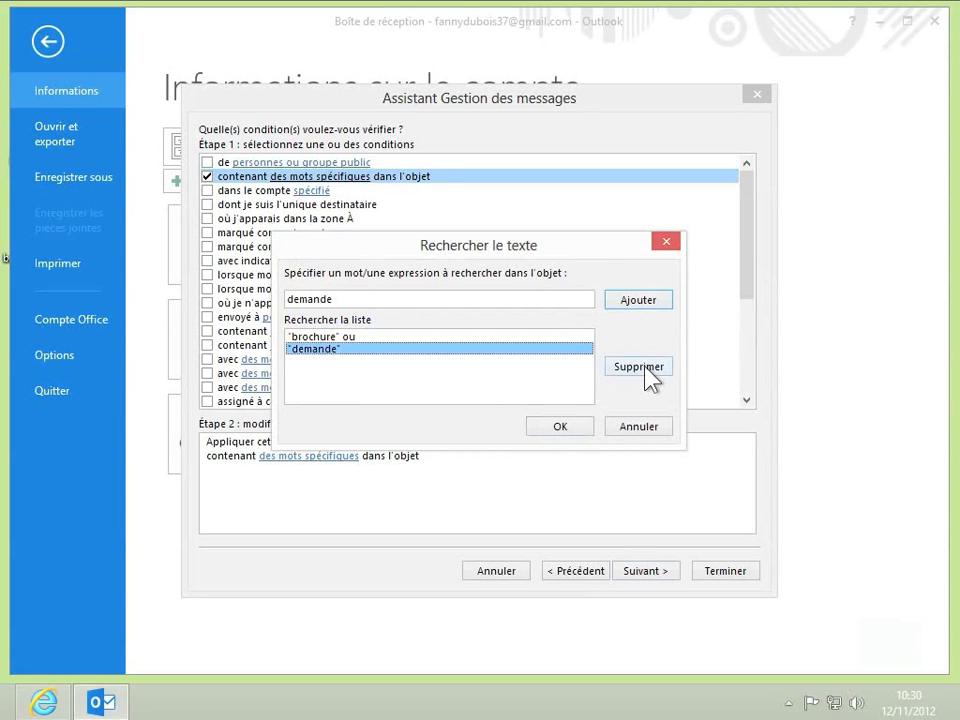
click(645, 367)
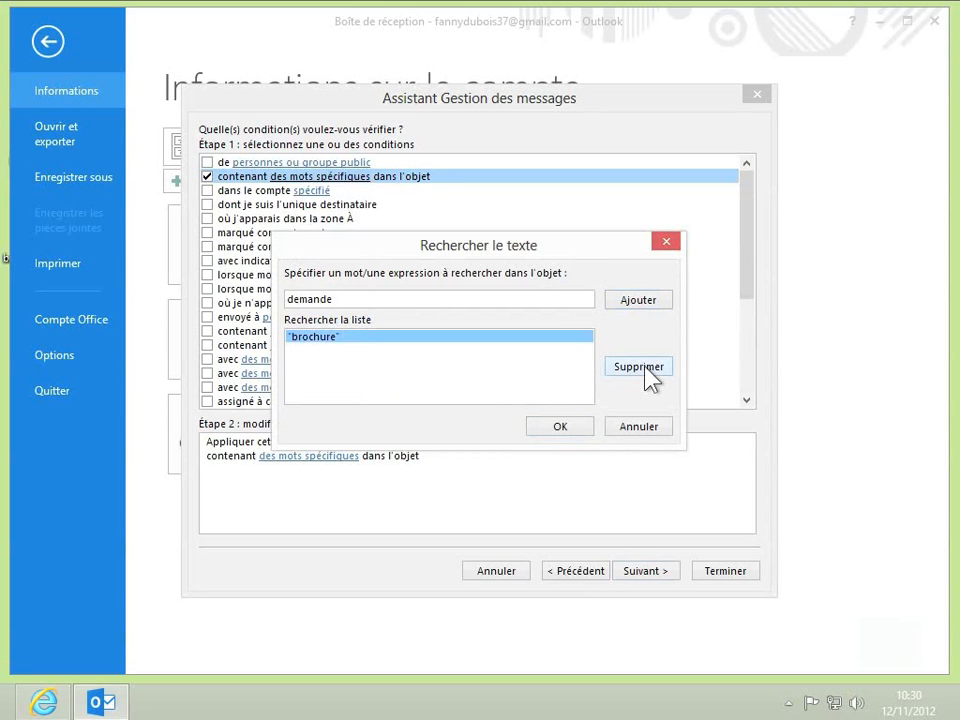
- Accept the subject's search list and add the action of replying with a specific template to the rule
click(560, 427)
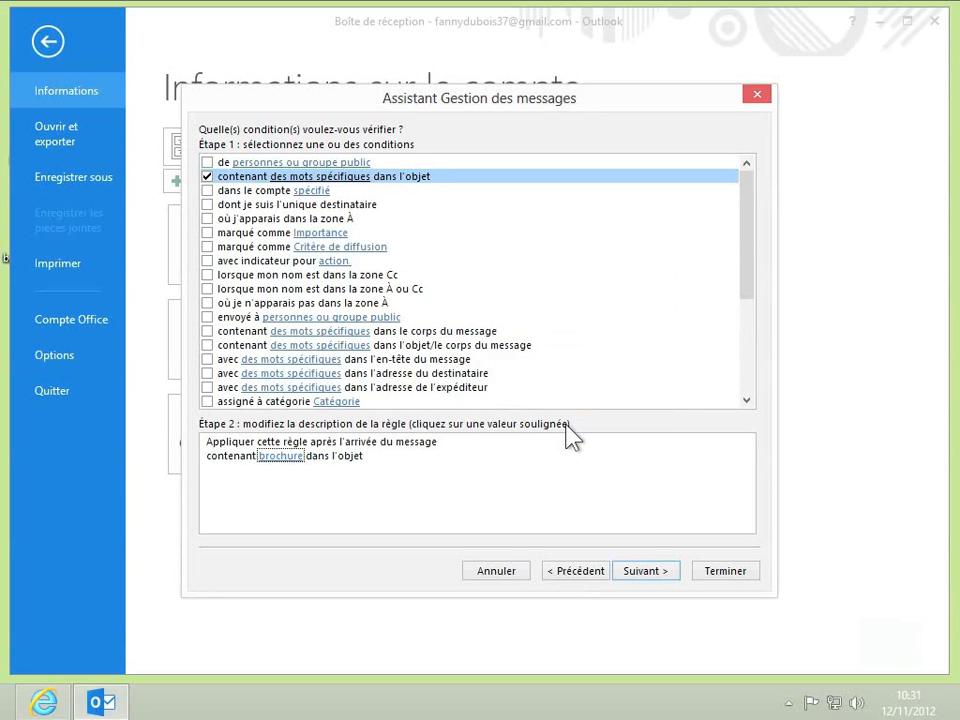
click(645, 572)
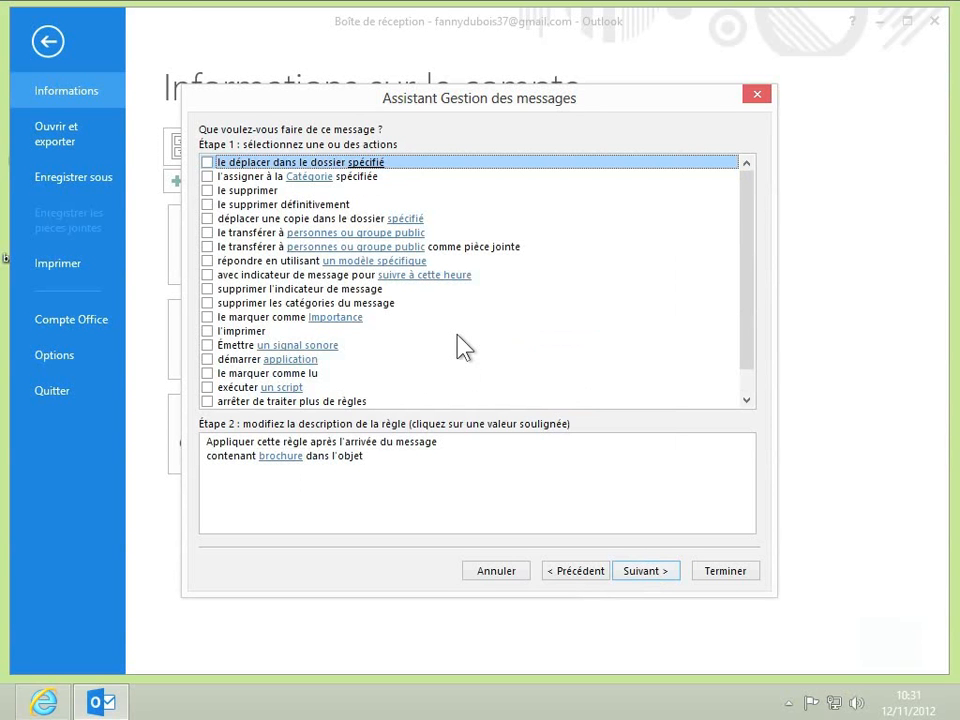
click(207, 261)
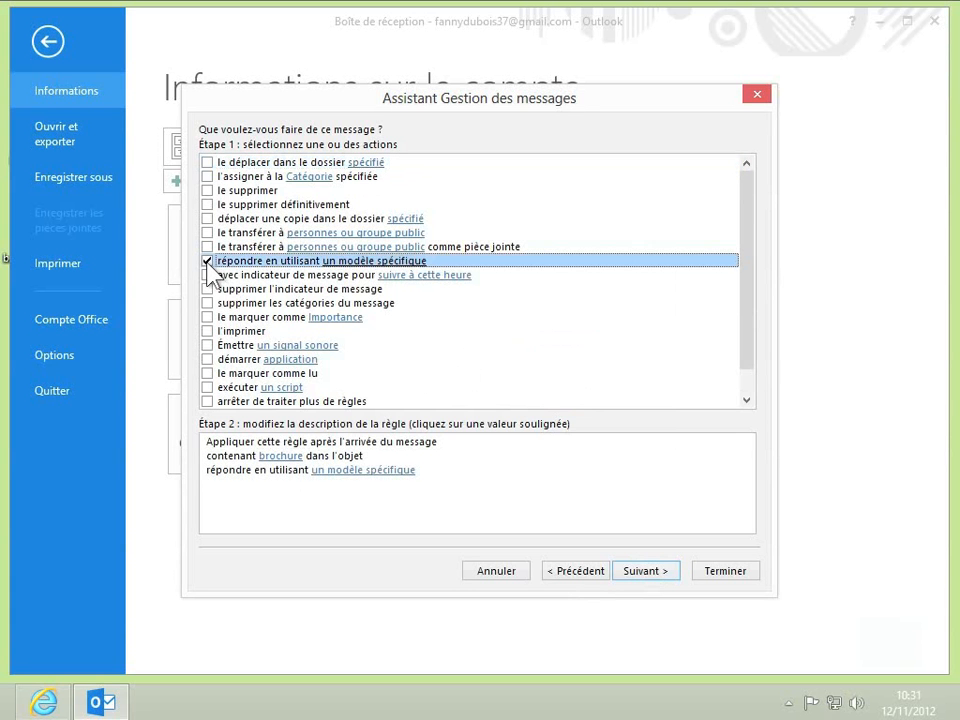
- For the reply template, look in the templates stored in the file system and select Brochure
click(362, 470)
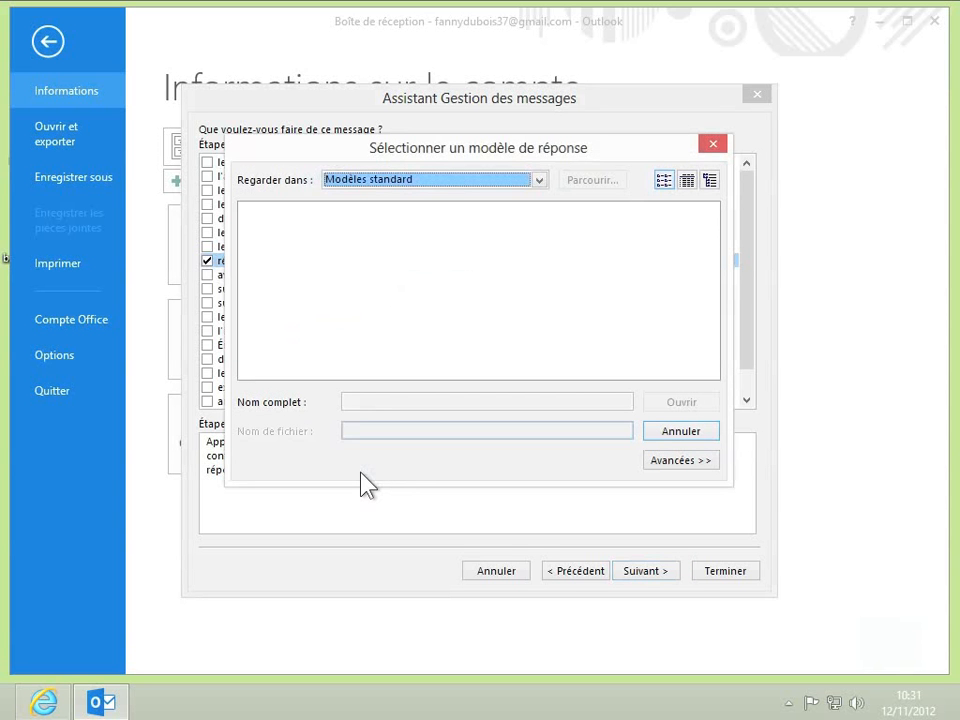
click(538, 180)
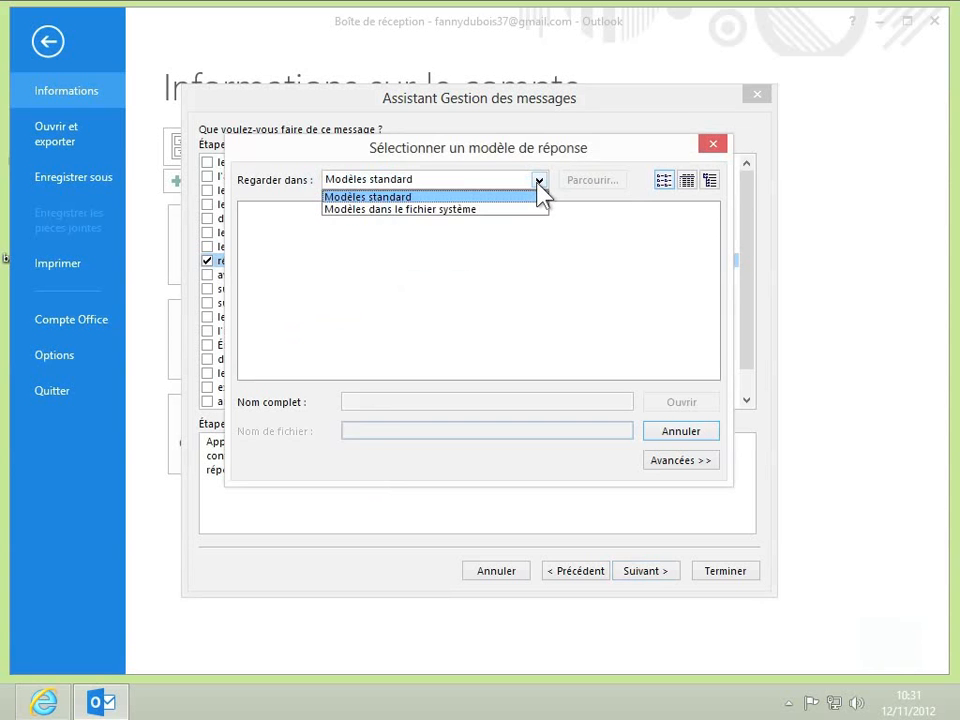
click(496, 210)
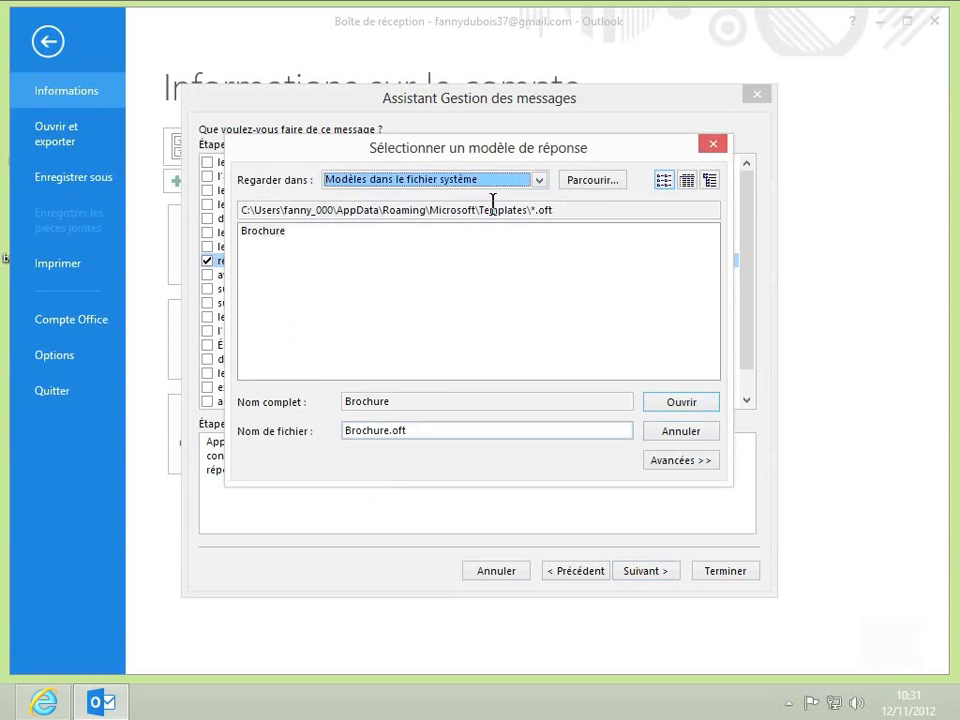
click(267, 233)
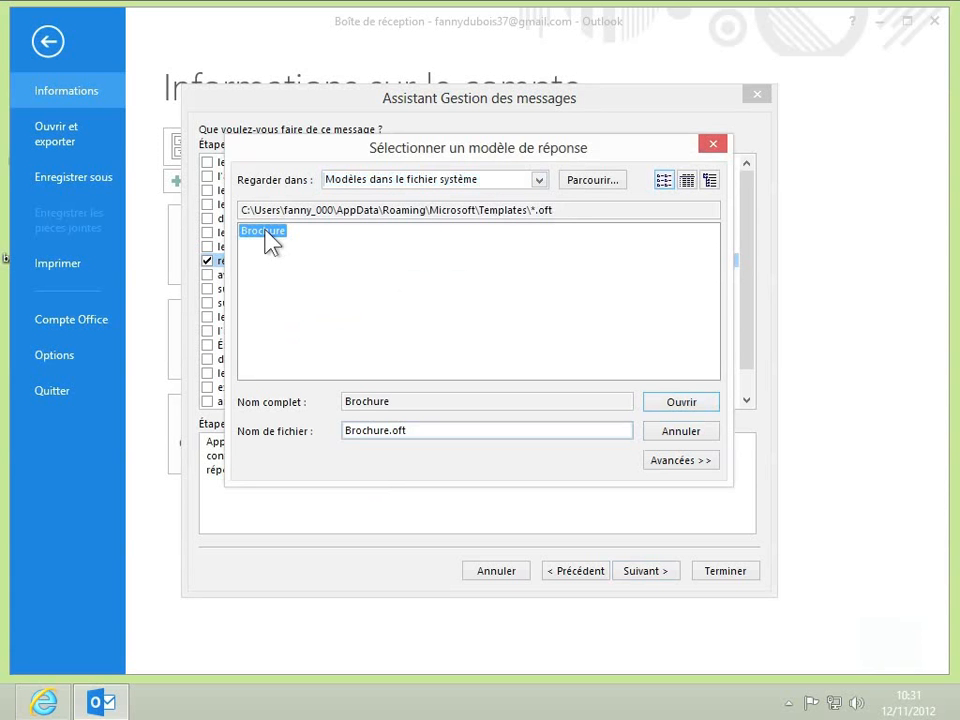
click(600, 182)
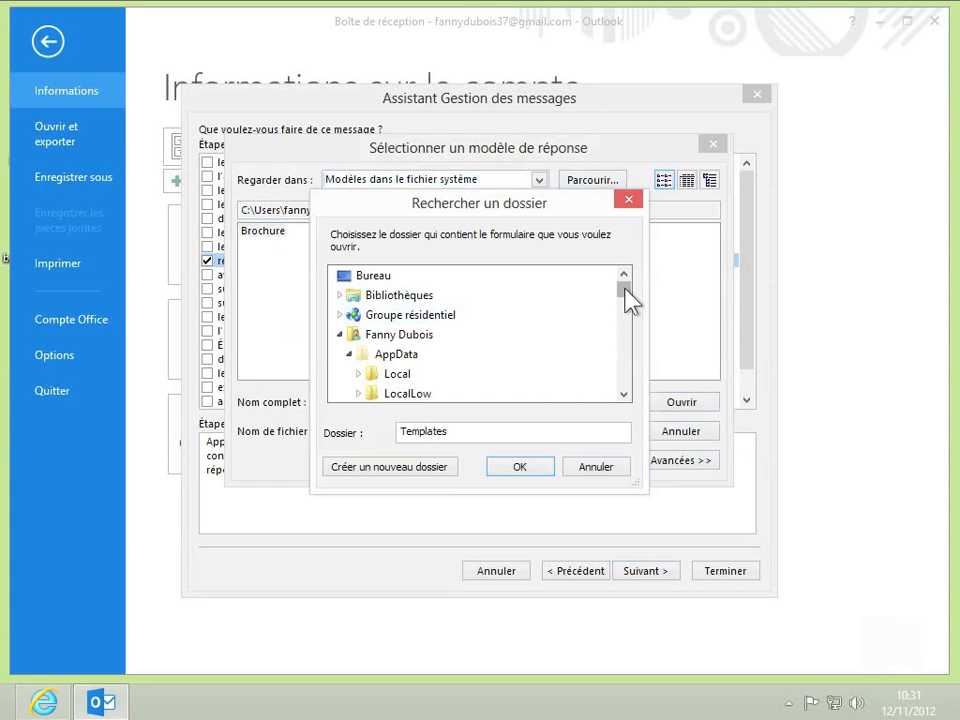
drag(626, 298, 627, 336)
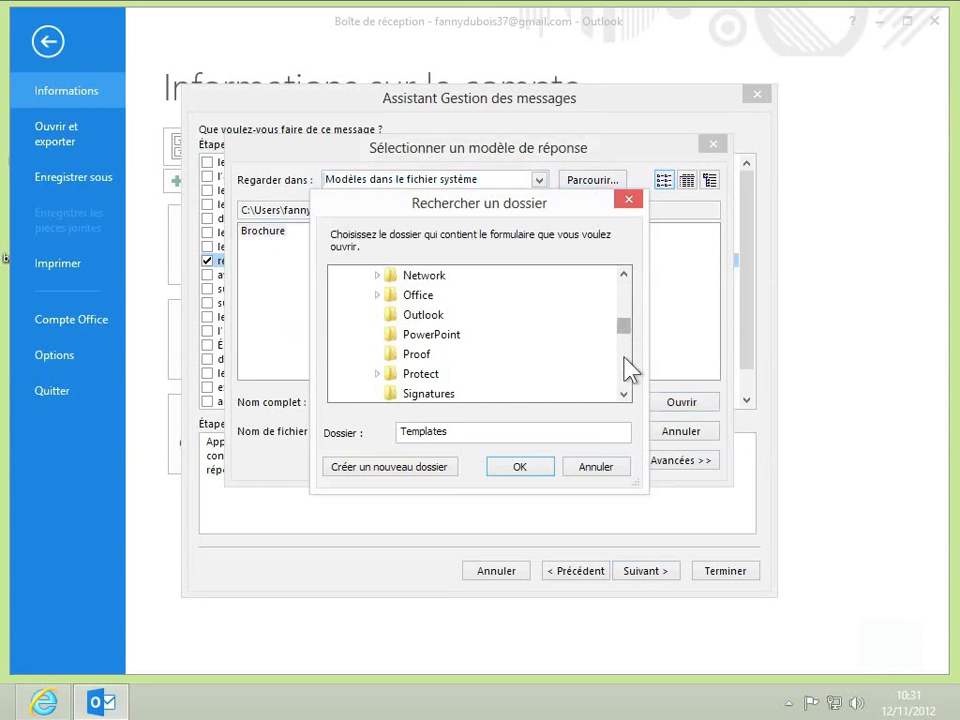
click(596, 467)
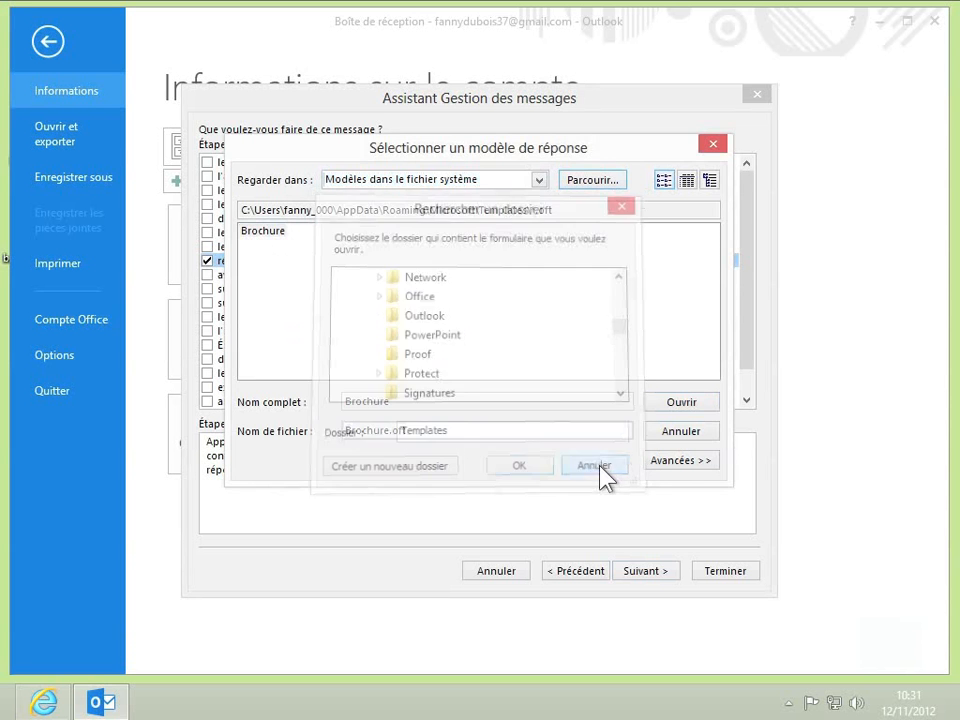
- Assign the Brochure template as the rule's reply and proceed to the exceptions
click(250, 232)
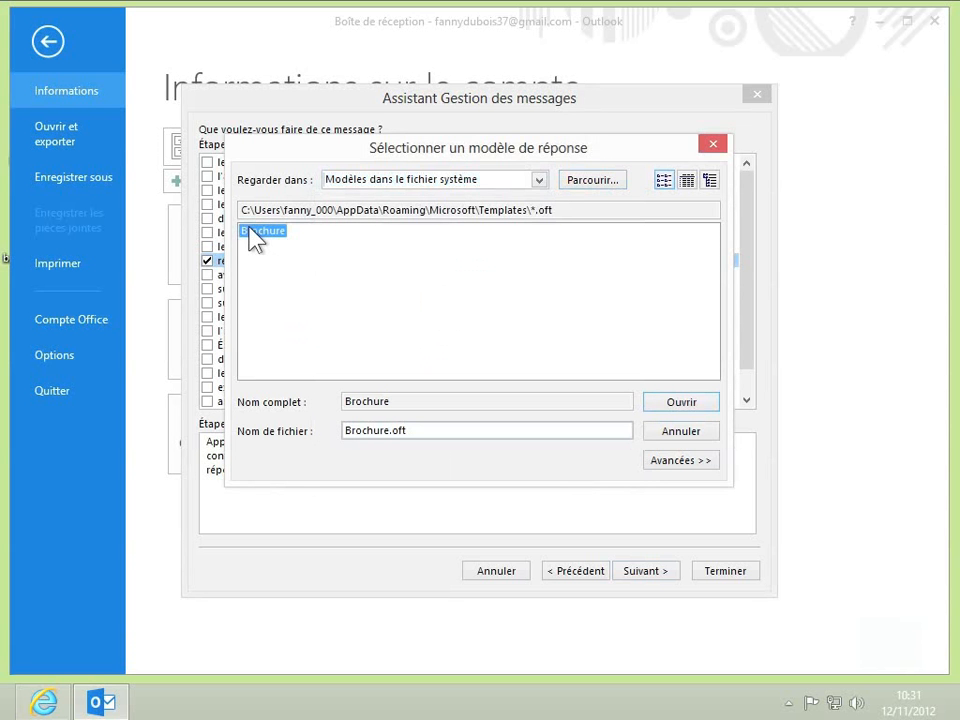
click(662, 406)
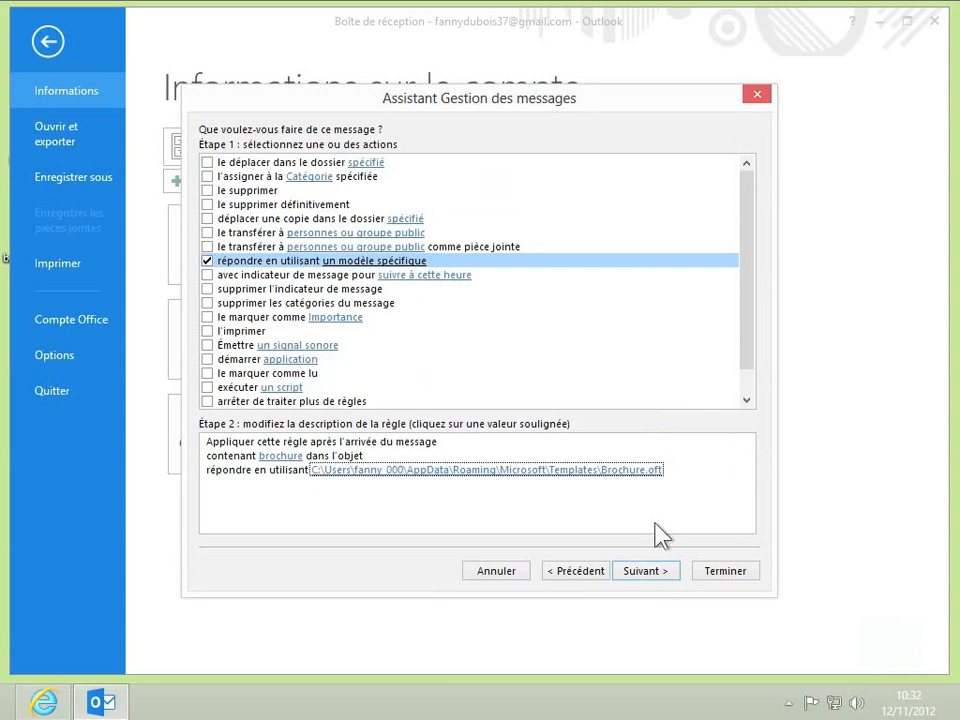
click(660, 575)
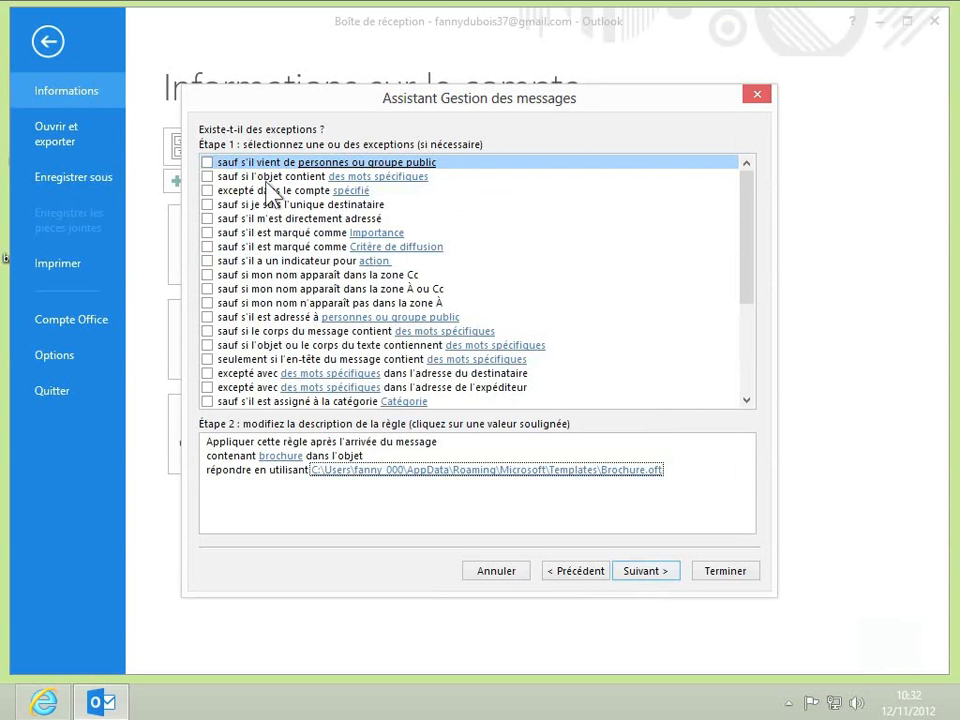
click(207, 177)
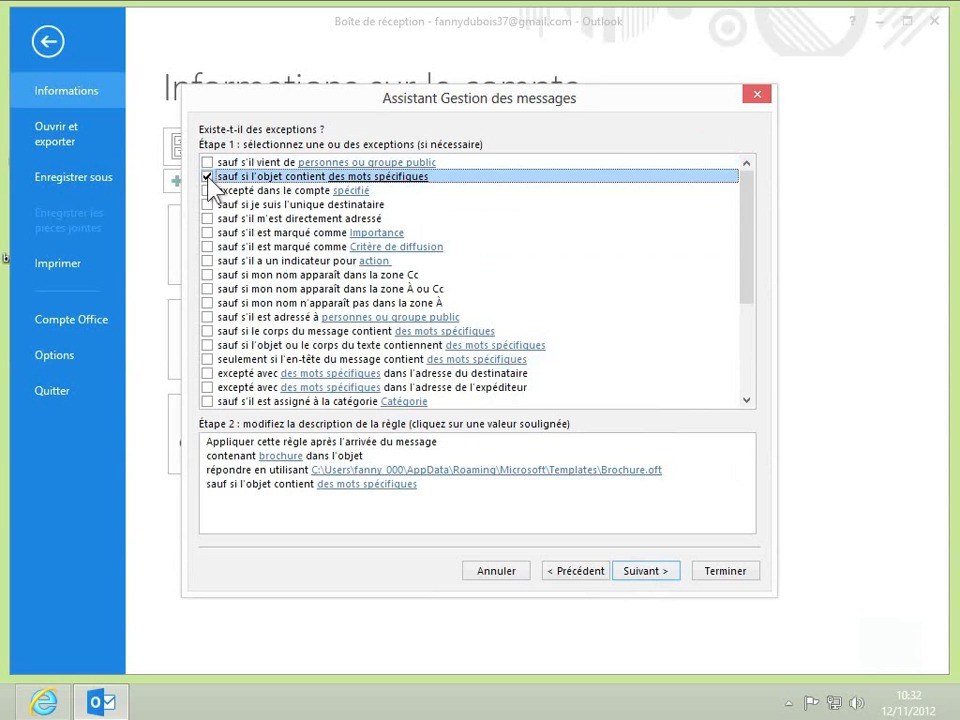
click(386, 486)
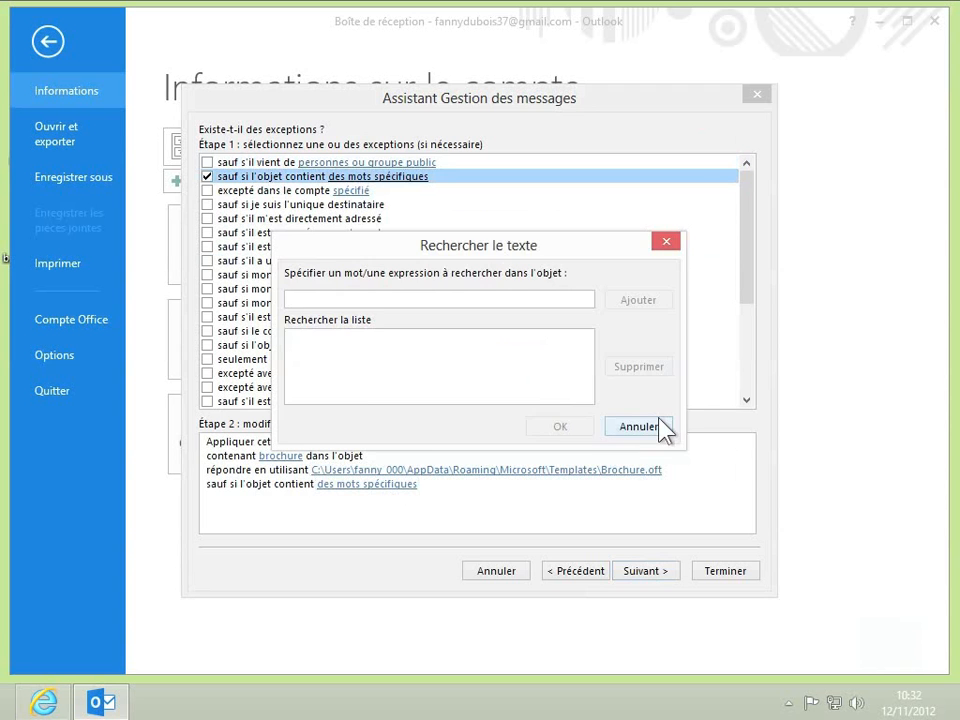
click(662, 424)
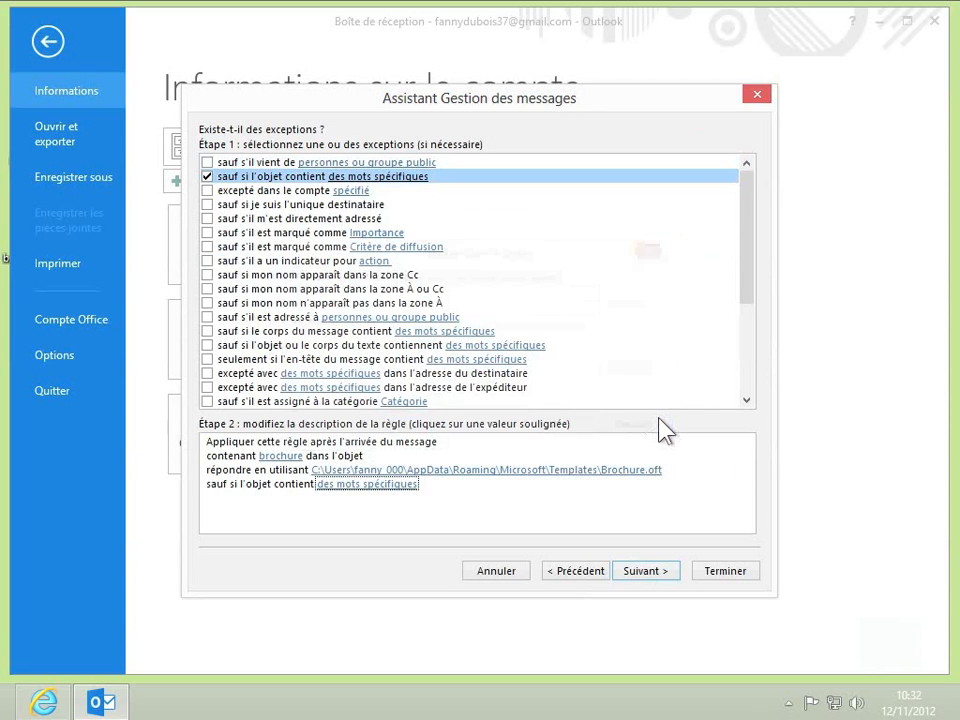
click(208, 178)
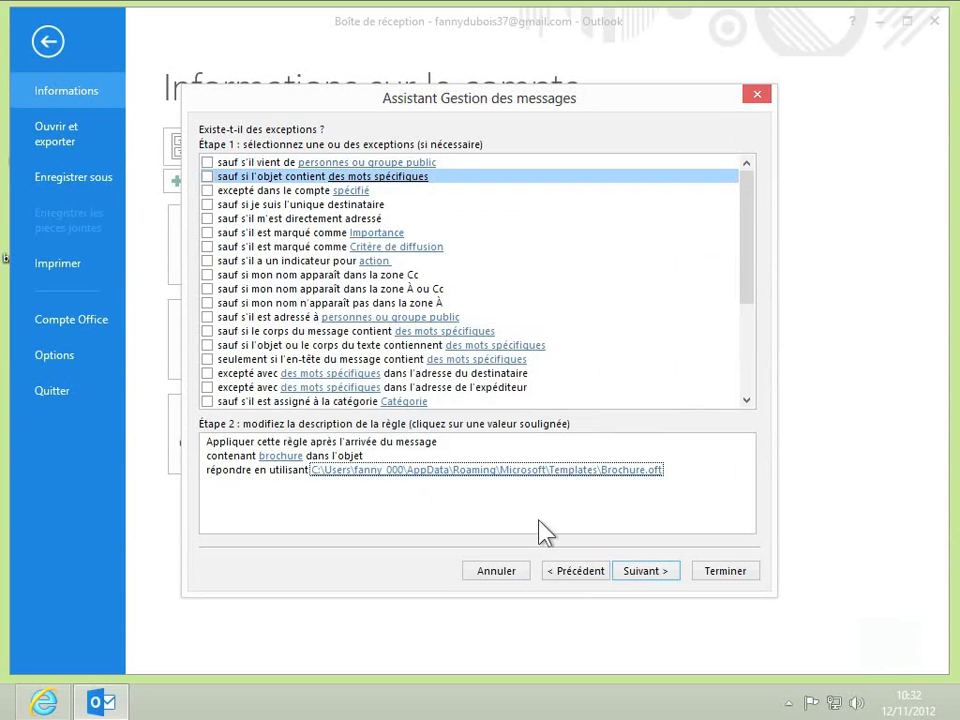
- Finish the rule without exceptions, keeping it enabled under the name "brochure", and accept the rules list
click(646, 570)
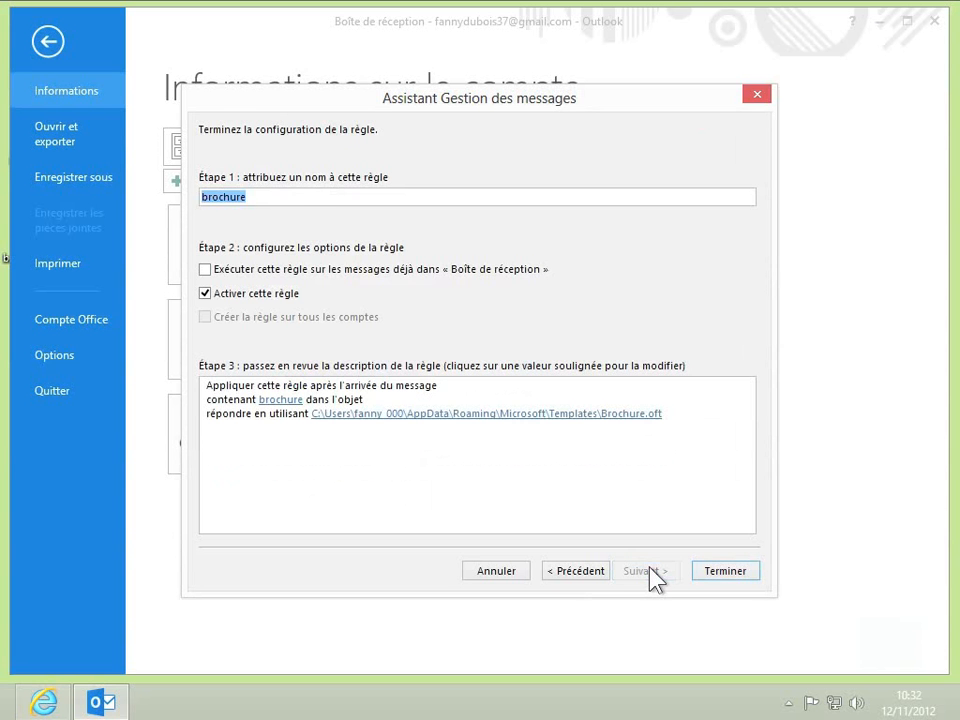
click(258, 200)
click(733, 572)
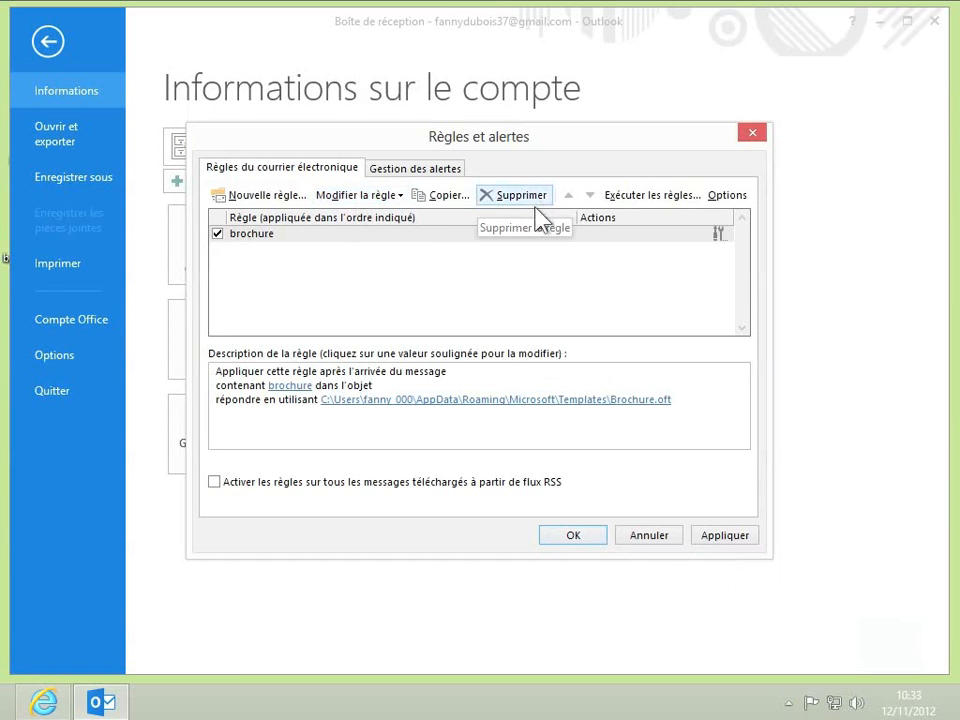
click(562, 542)
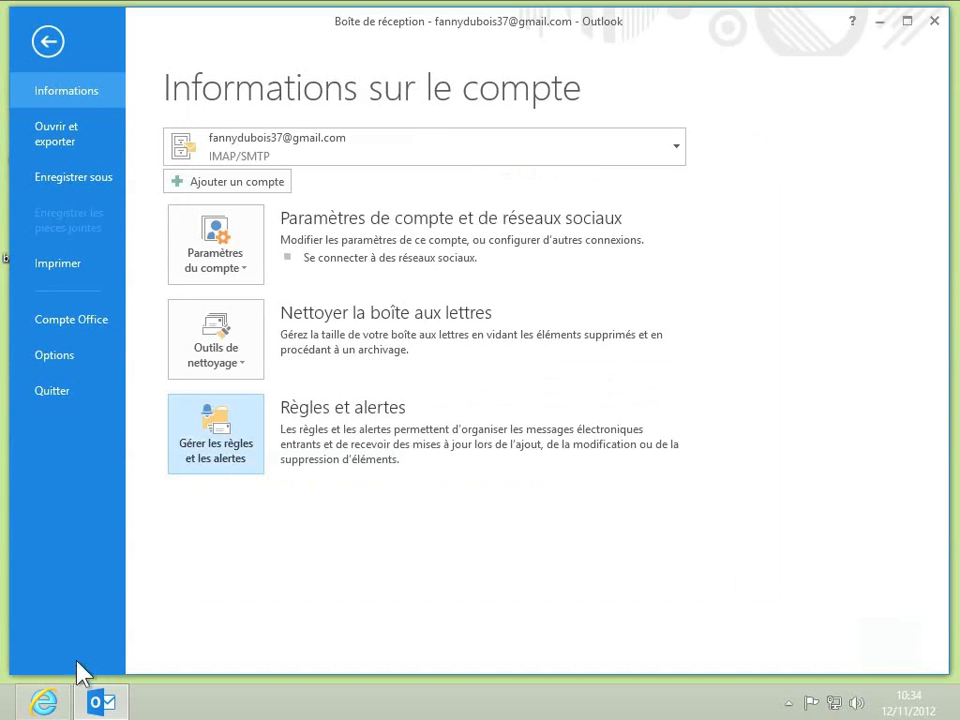
- Switch to Gmail in Internet Explorer and send an empty message with the subject "brochure" to the Outlook account's address
click(43, 700)
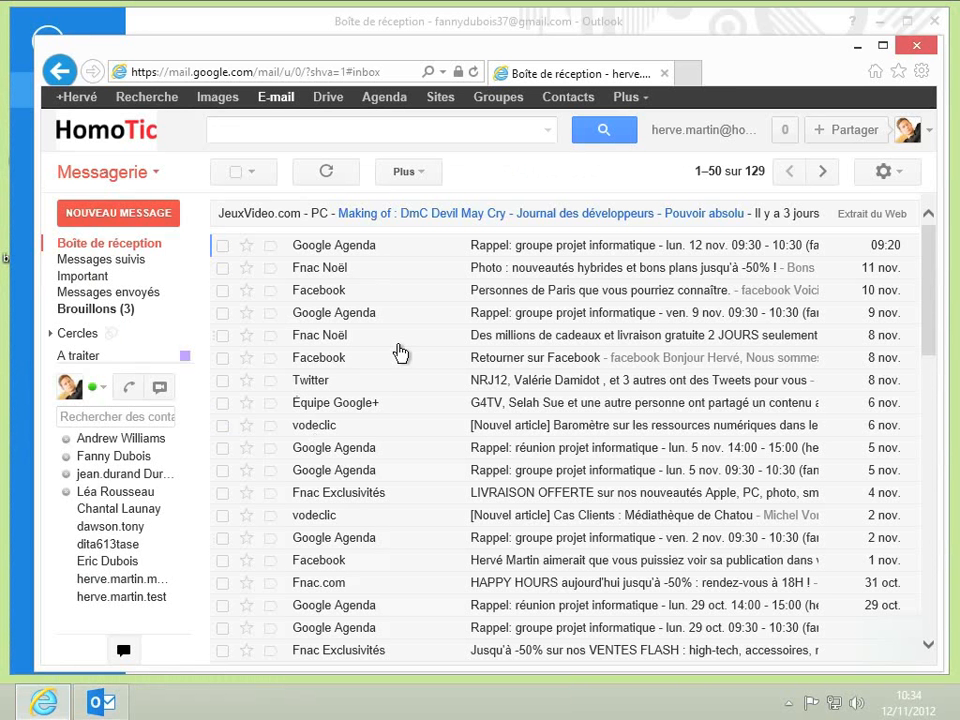
click(150, 214)
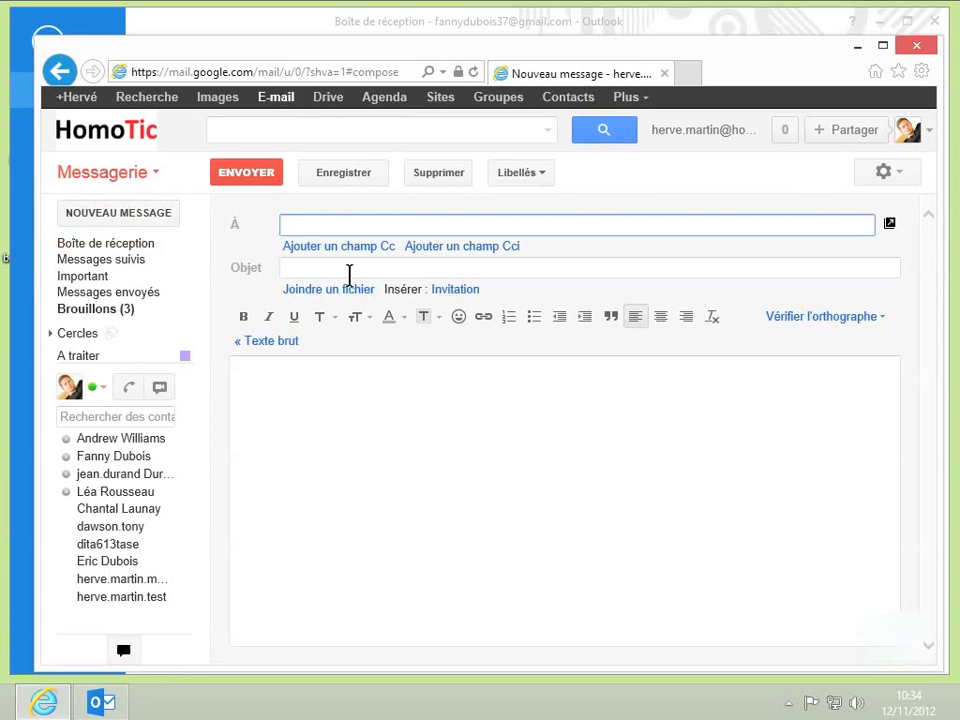
click(348, 272)
text(bro)
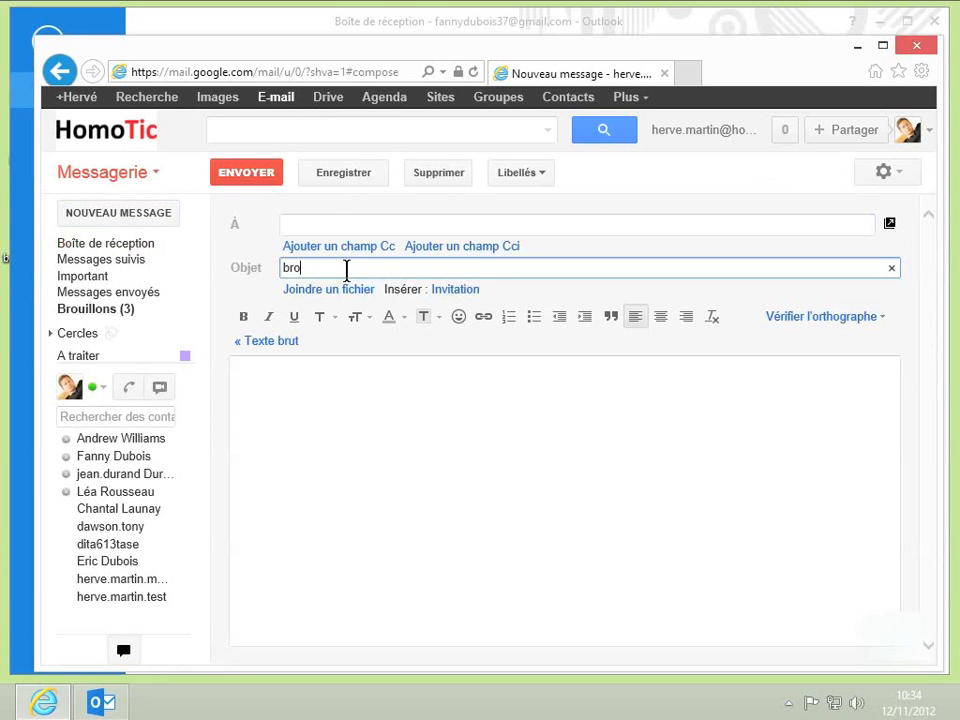
text(chure)
click(333, 218)
text(fa)
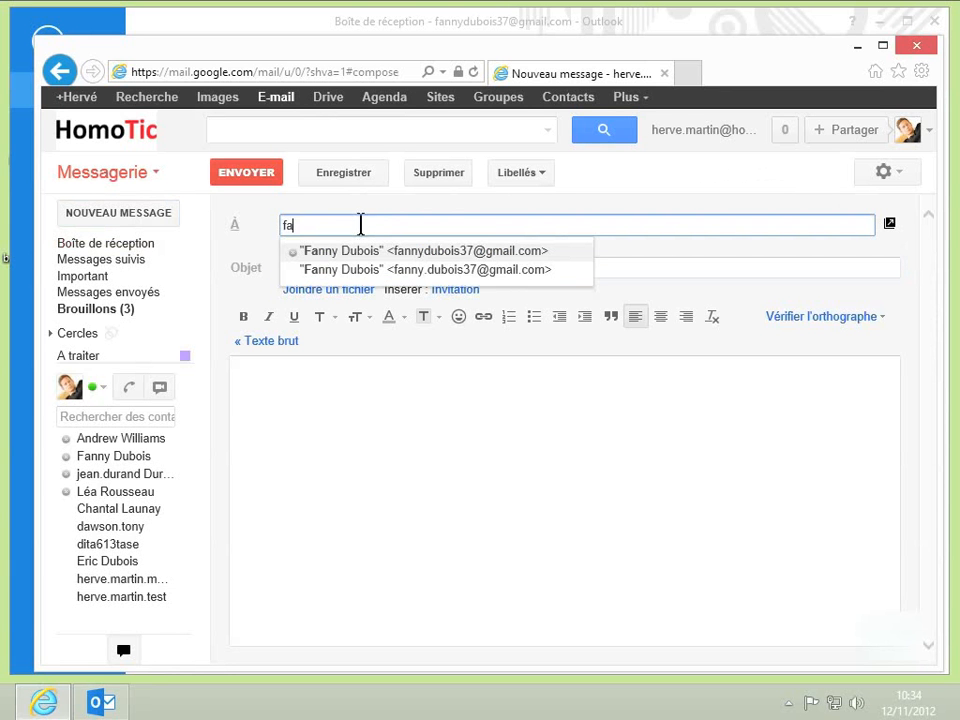
click(364, 251)
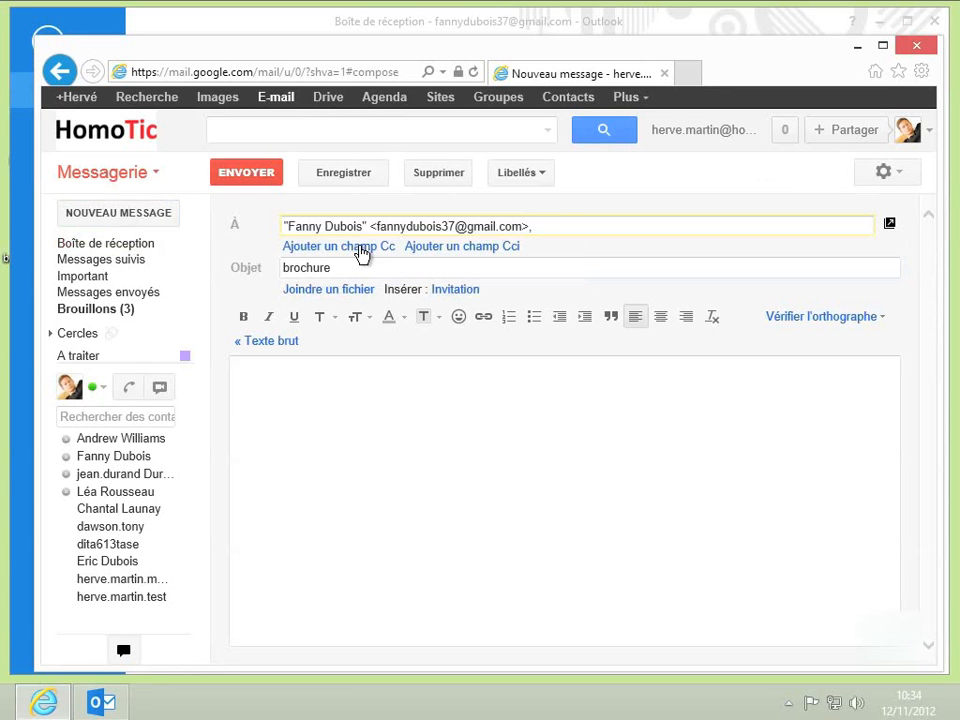
click(260, 182)
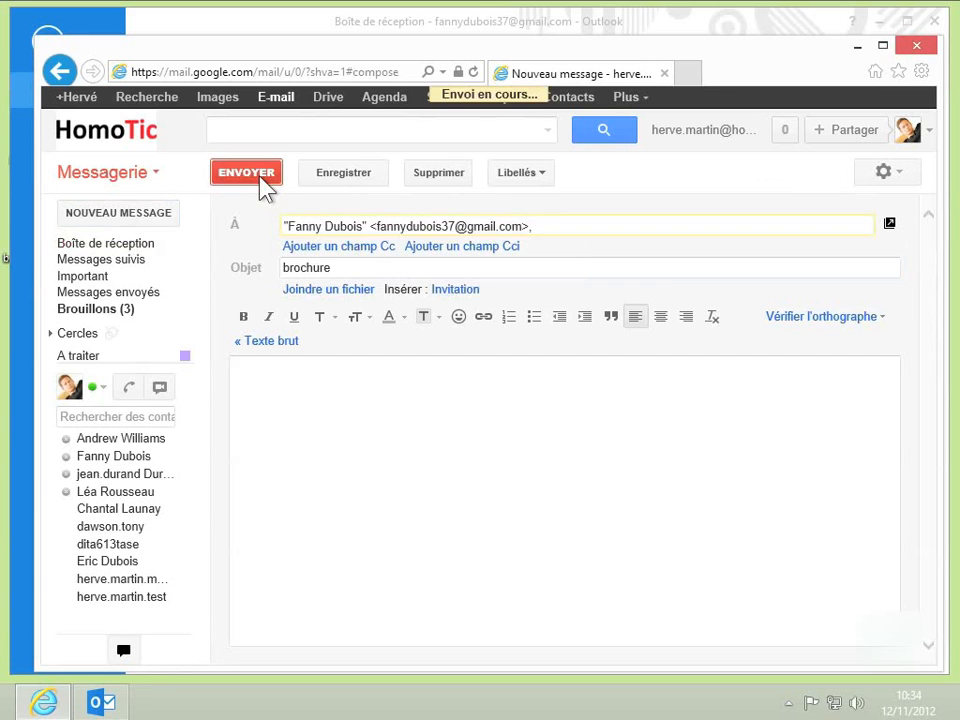
- Switch back to Outlook, return to the inbox and send and receive mail for all folders
click(253, 30)
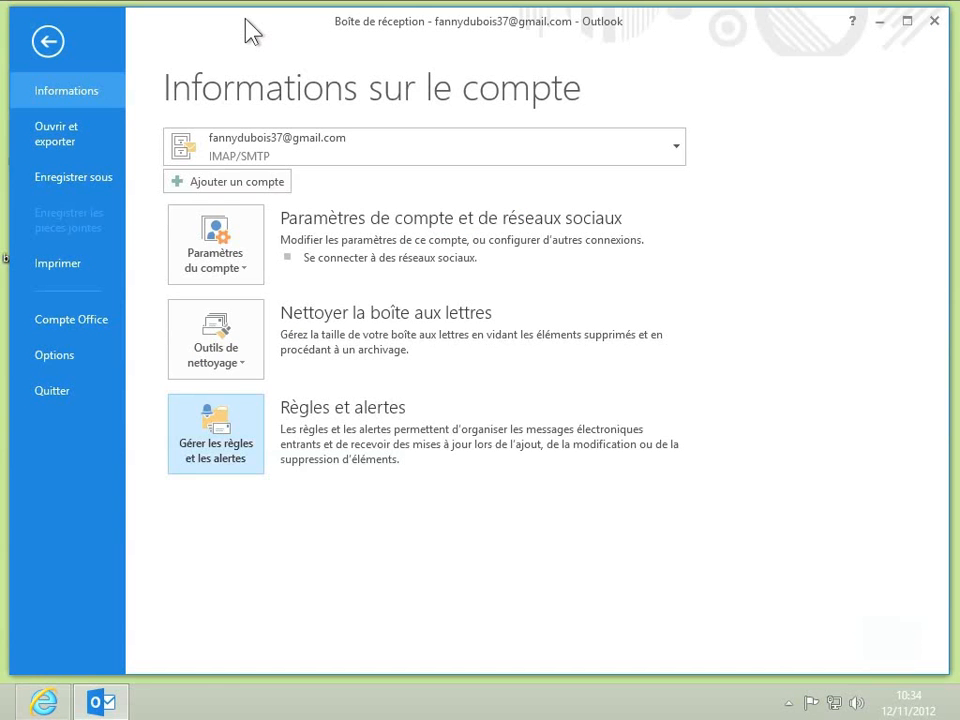
click(49, 46)
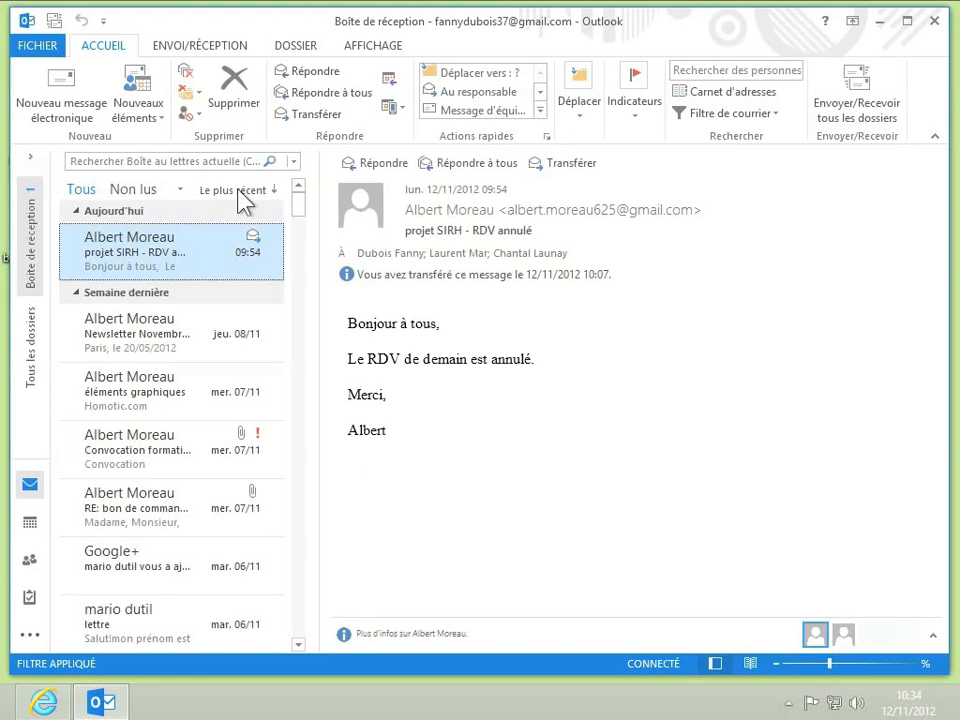
click(160, 46)
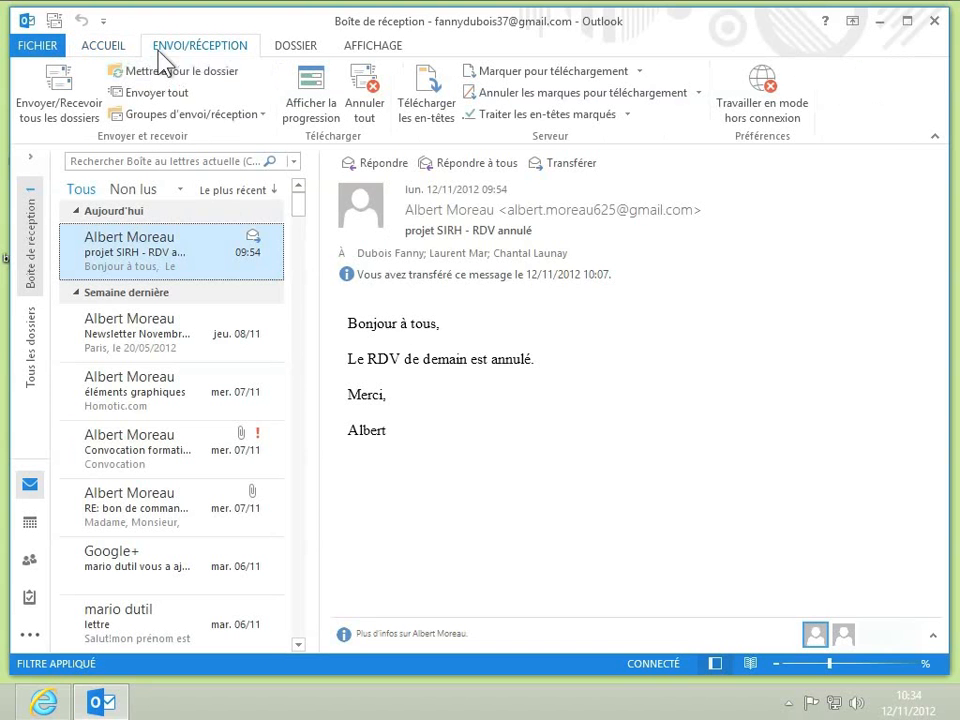
click(52, 107)
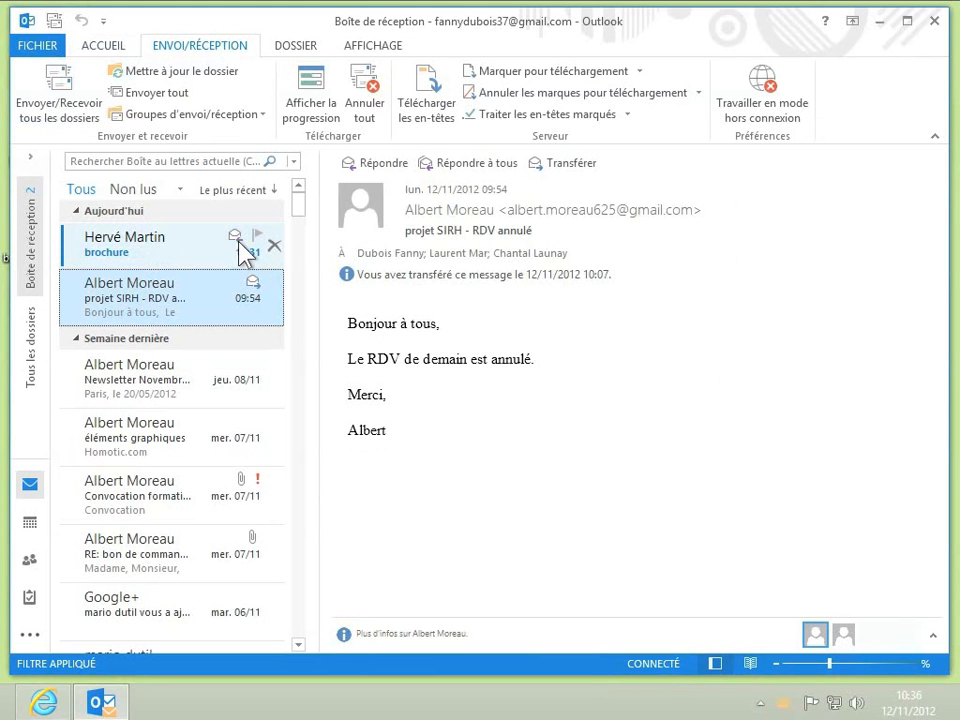
- Open the Gmail account's sent messages folder in Outlook and view the automatic Brochure reply
click(31, 348)
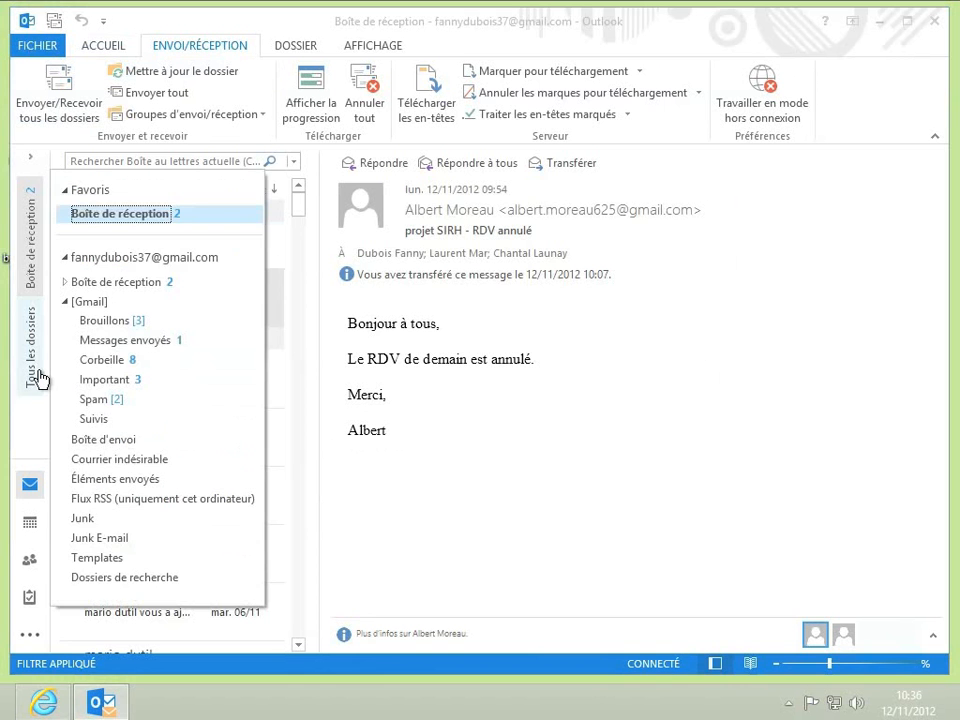
click(114, 343)
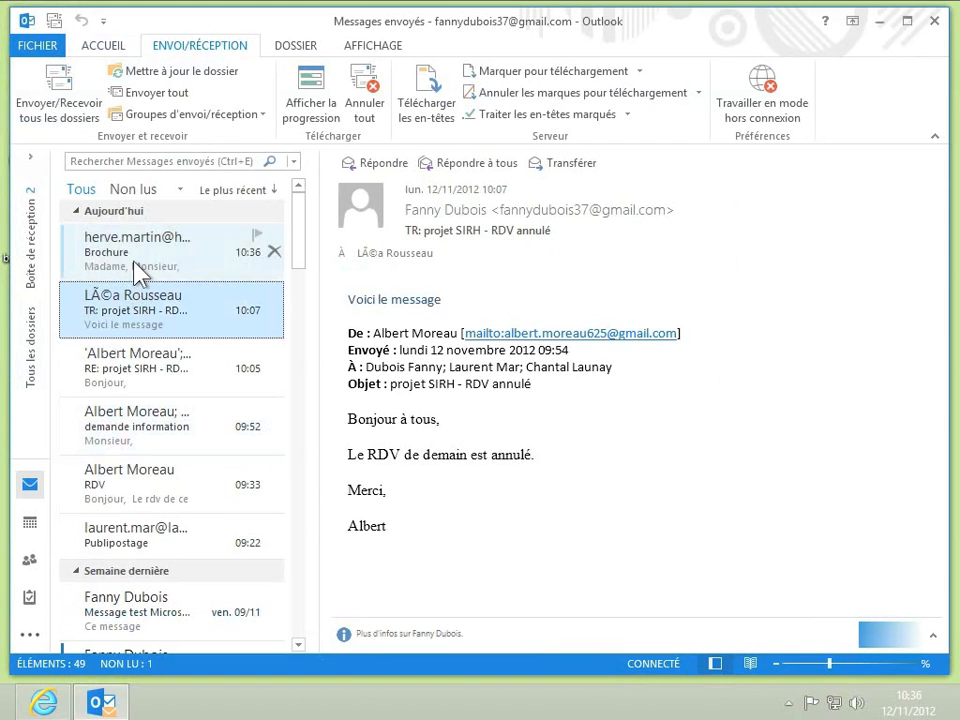
click(137, 272)
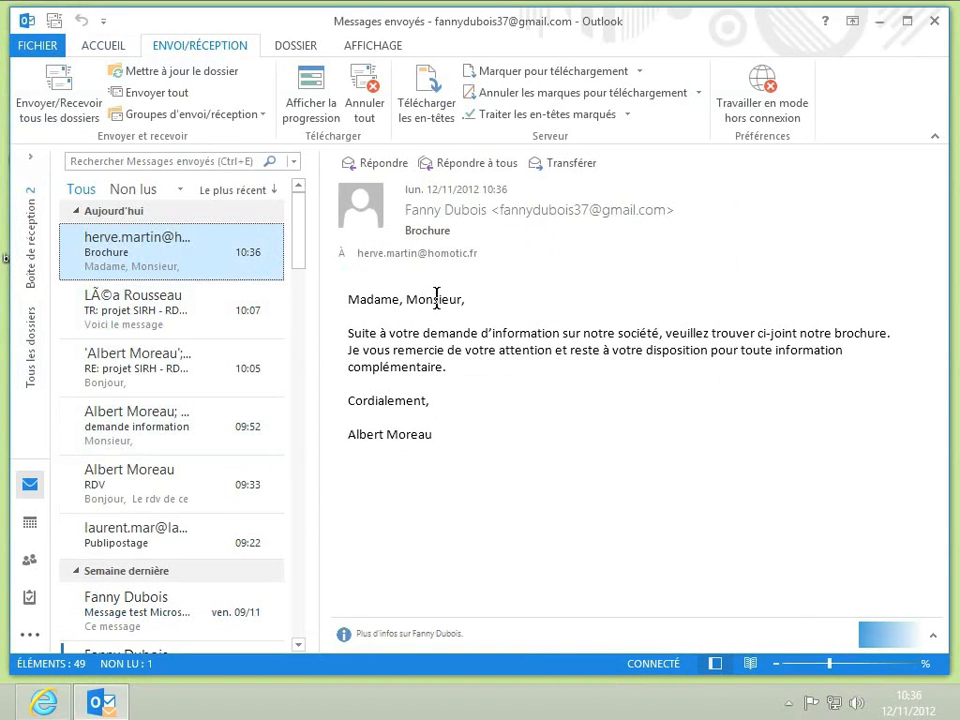
- Switch to Gmail in Internet Explorer and open the received Brochure reply from the inbox
click(47, 703)
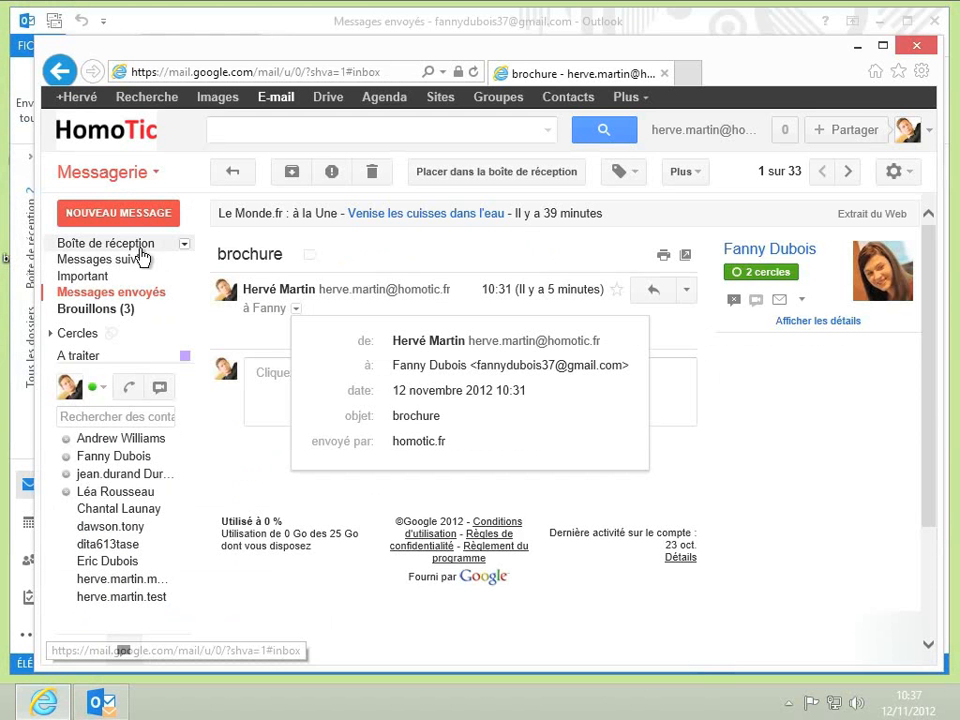
click(139, 249)
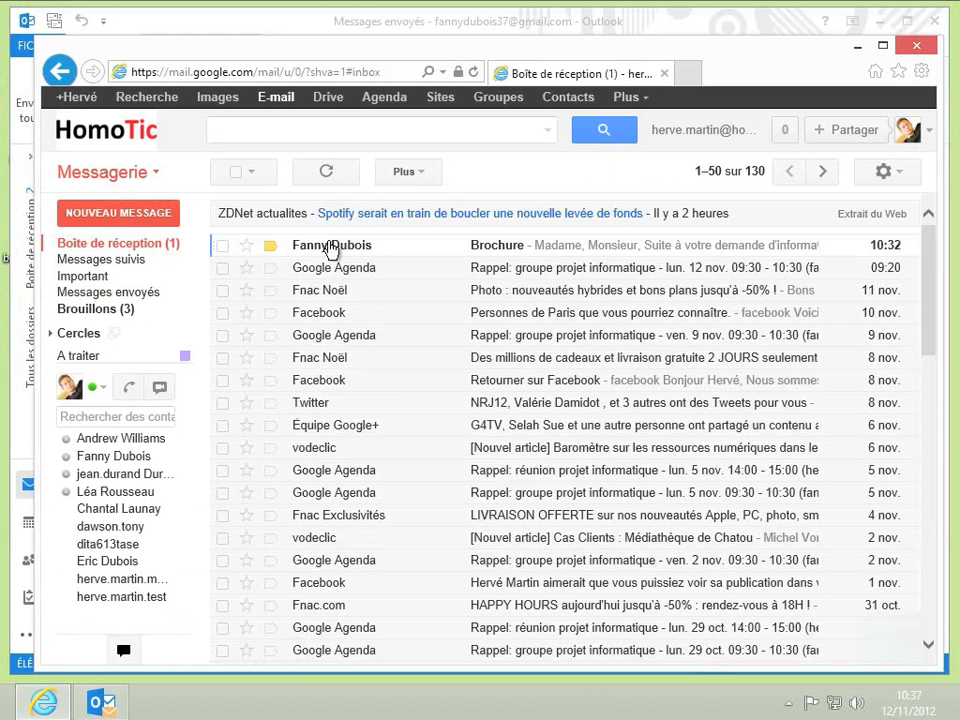
click(332, 250)
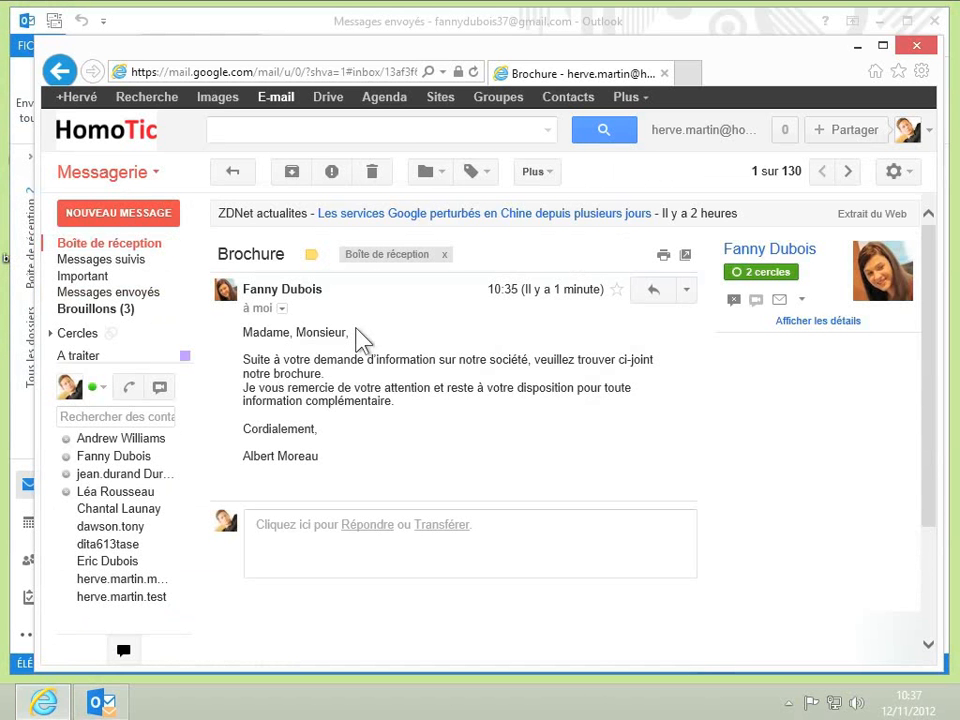